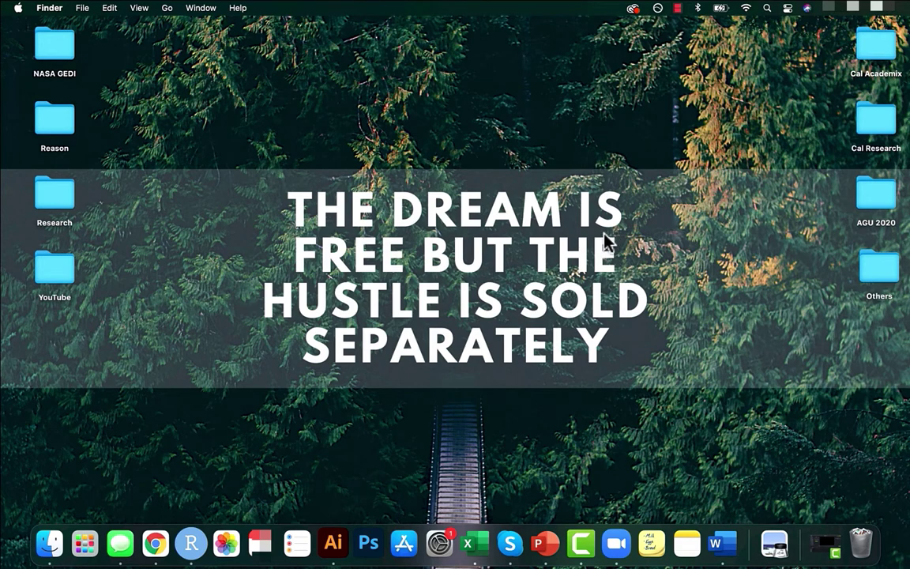
Step: Switch to Chrome, search the web for "nasa gedi" and open the GEDI Home Page result
left_click(157, 545)
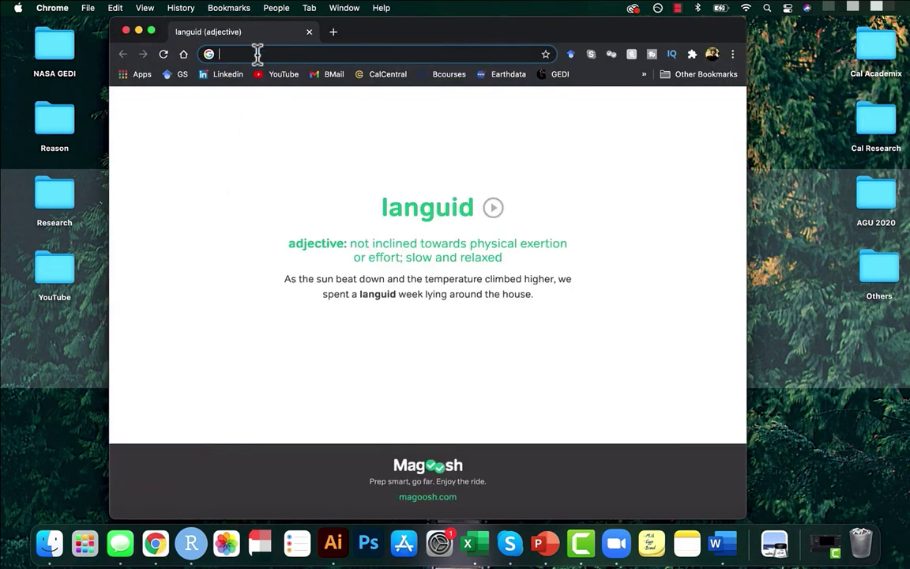
type("na")
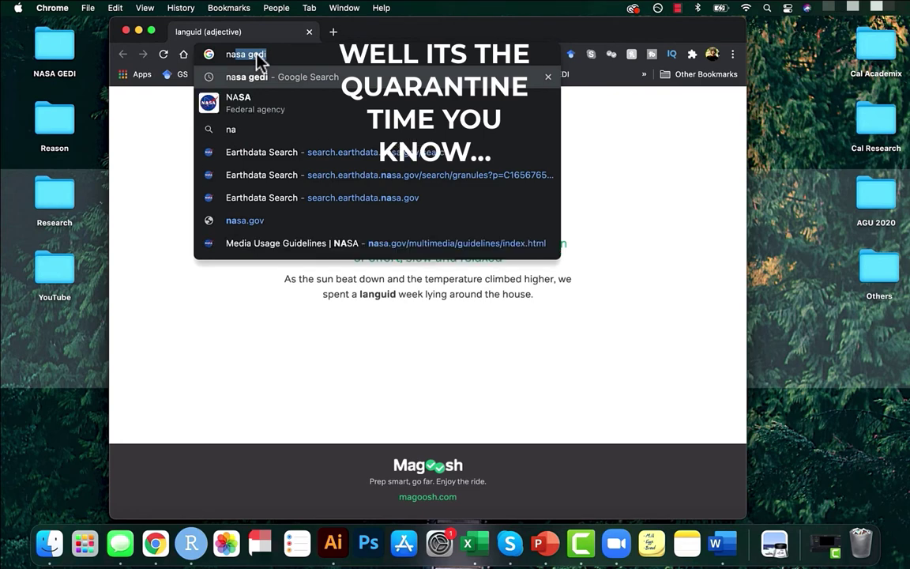
type("sa ")
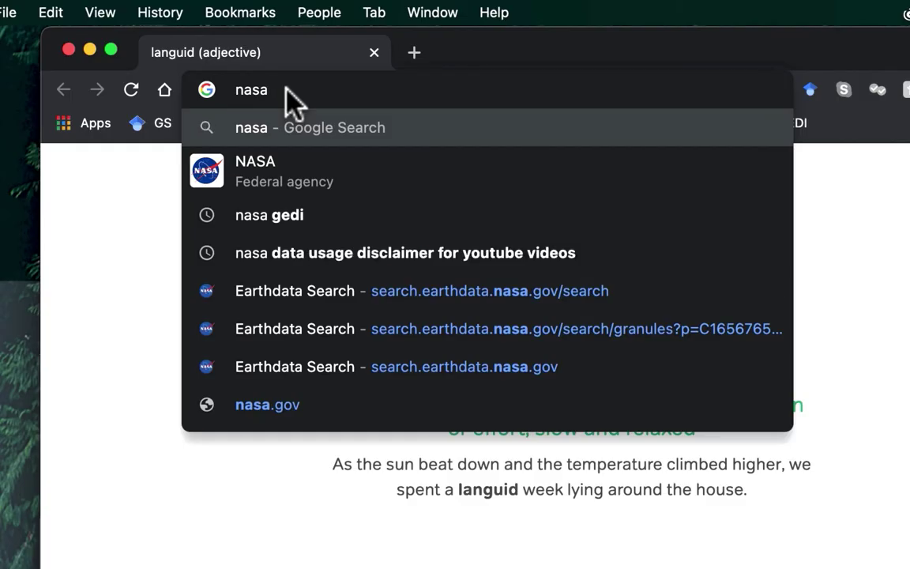
type("gedi")
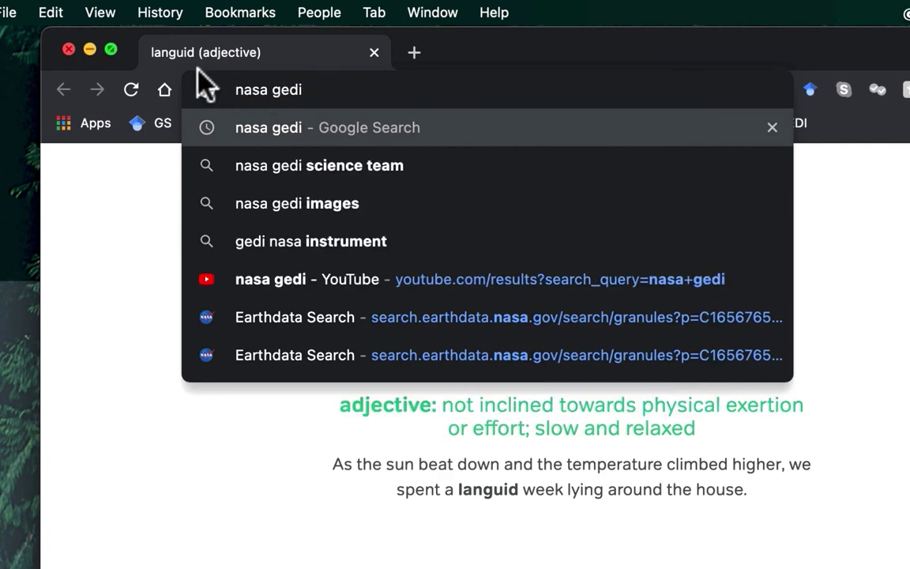
left_click(111, 50)
left_click(275, 67)
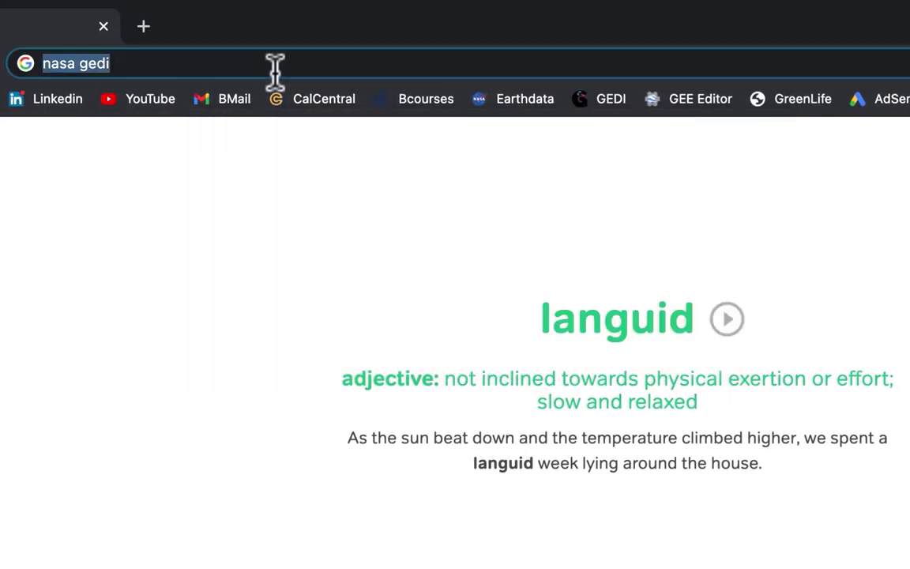
key("Return")
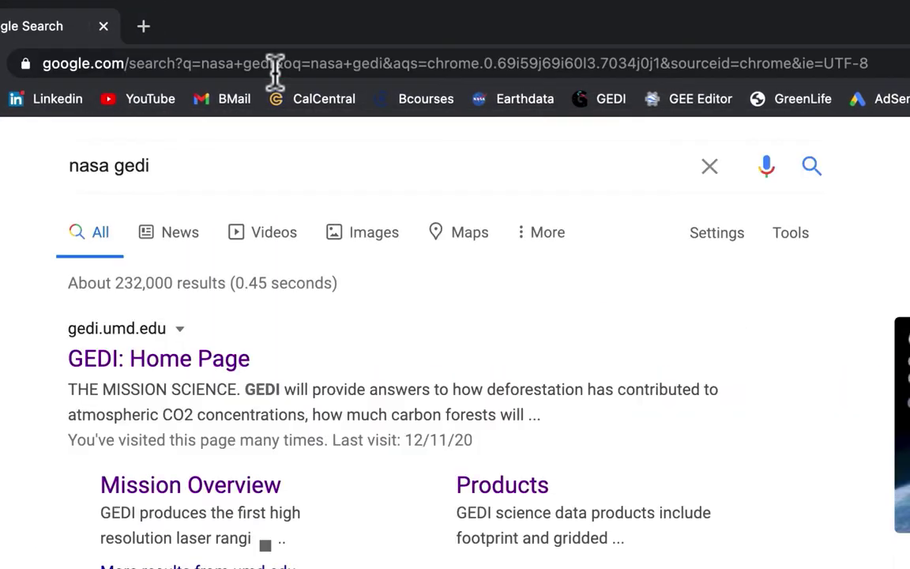
left_click(174, 358)
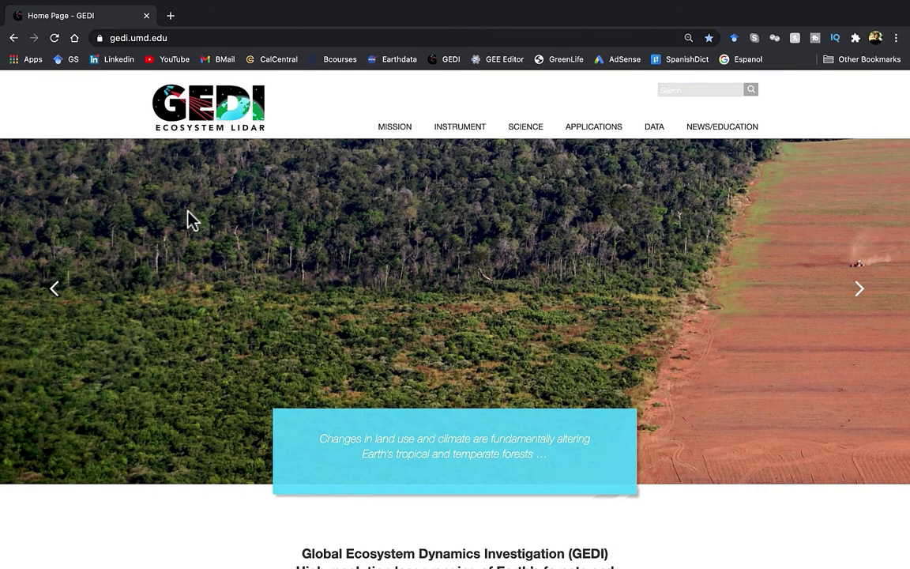
Step: Look through the GEDI home page's sections on mission science, instrument and platform, data product applications and recent news
scroll(233, 366, "down", 3)
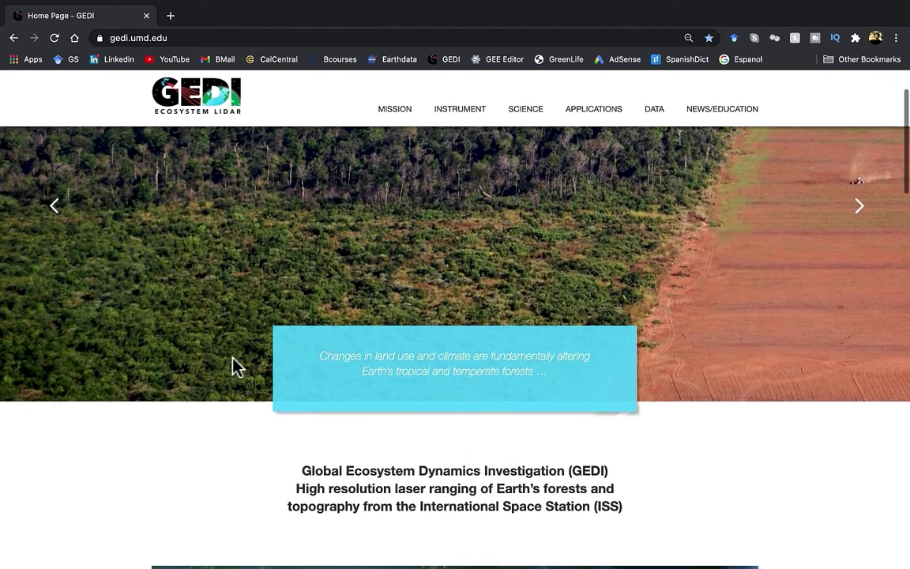
scroll(233, 366, "down", 10)
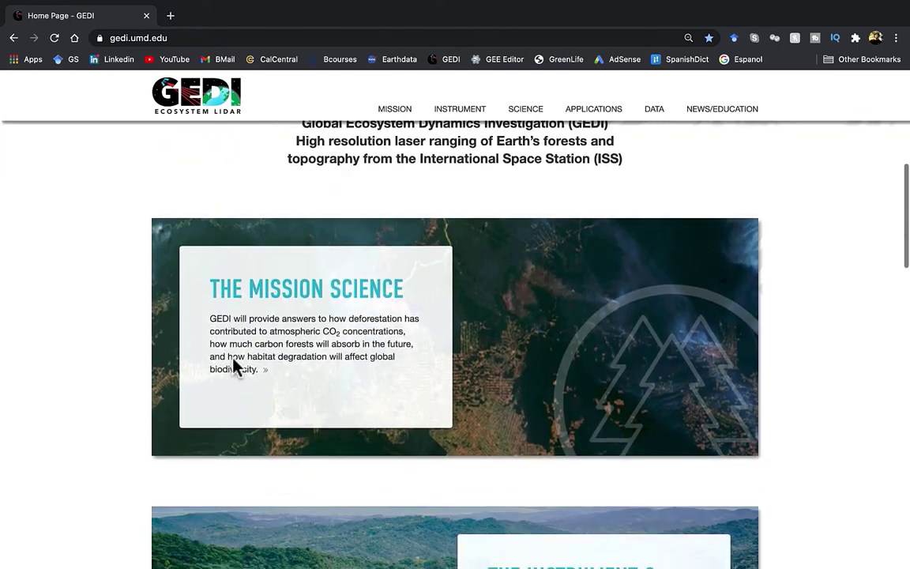
scroll(235, 365, "down", 3)
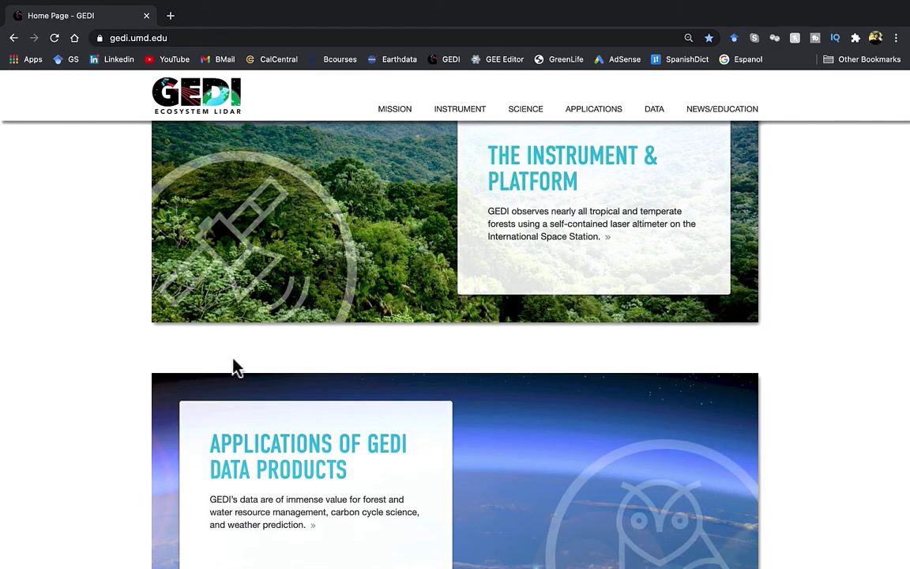
scroll(234, 365, "down", 4)
scroll(235, 366, "down", 1)
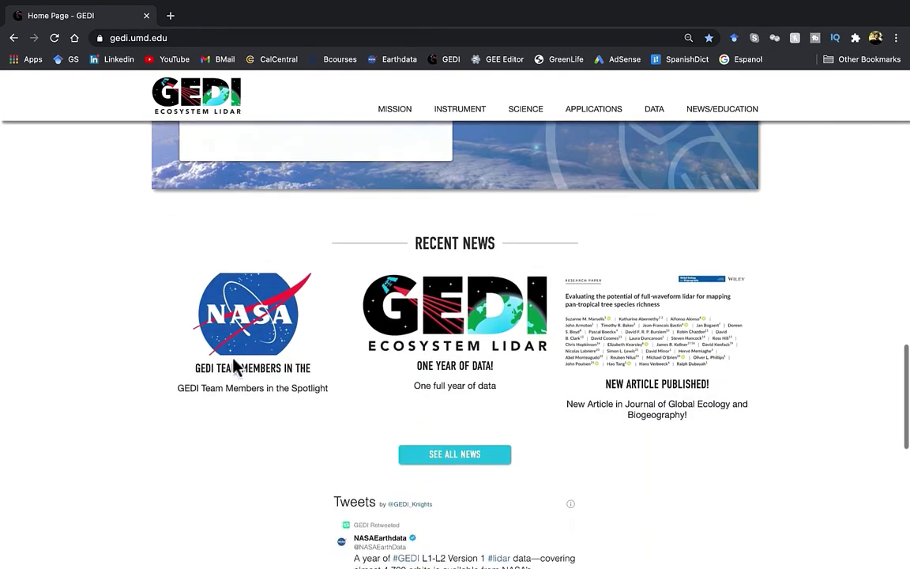
scroll(234, 366, "down", 2)
scroll(235, 365, "up", 6)
scroll(234, 366, "up", 6)
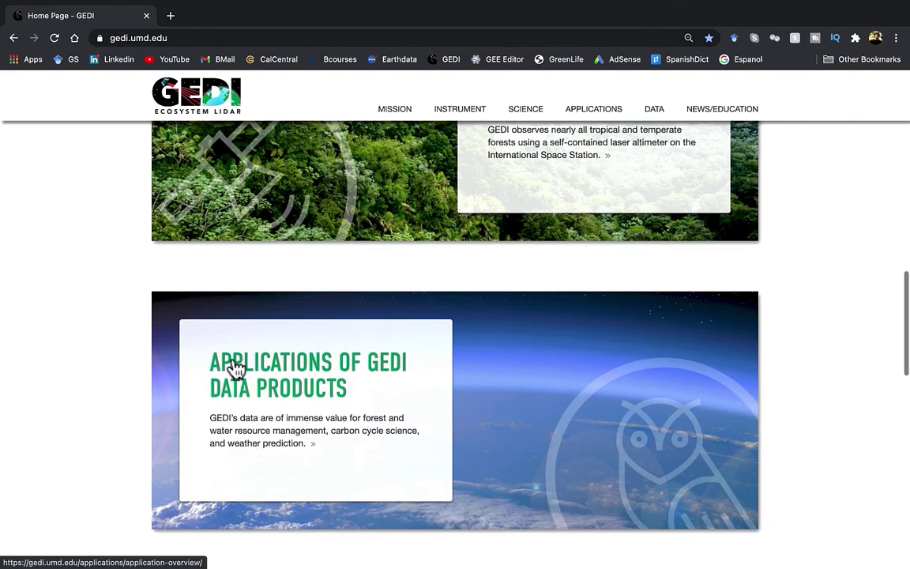
scroll(235, 366, "up", 6)
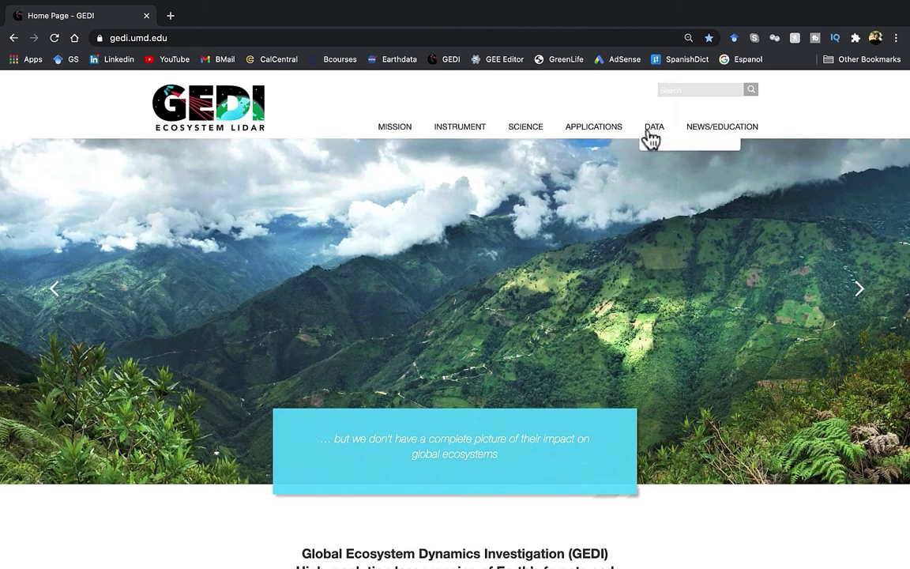
Step: Open the GEDI data Products page and review its product table and the descriptions of the product levels
mouse_move(652, 139)
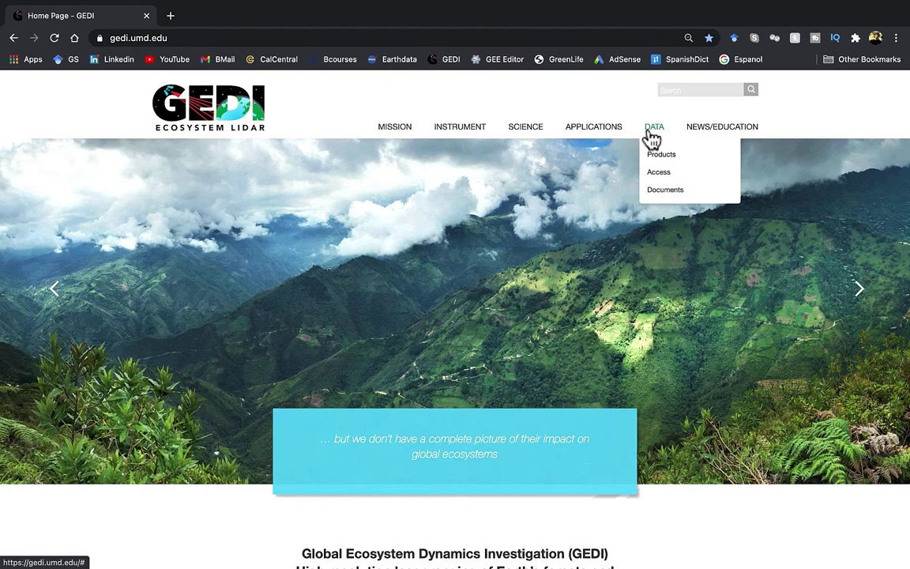
left_click(661, 156)
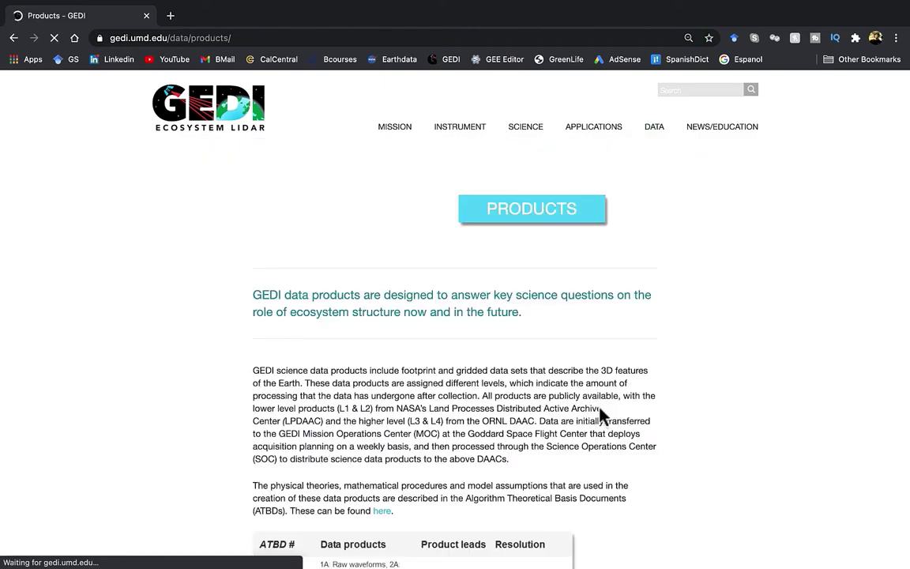
scroll(600, 410, "down", 3)
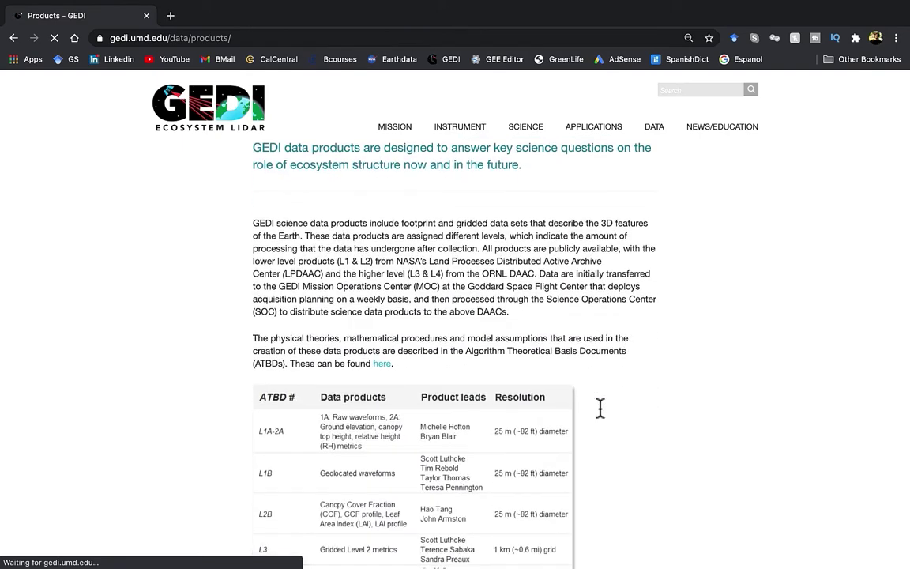
scroll(601, 418, "down", 3)
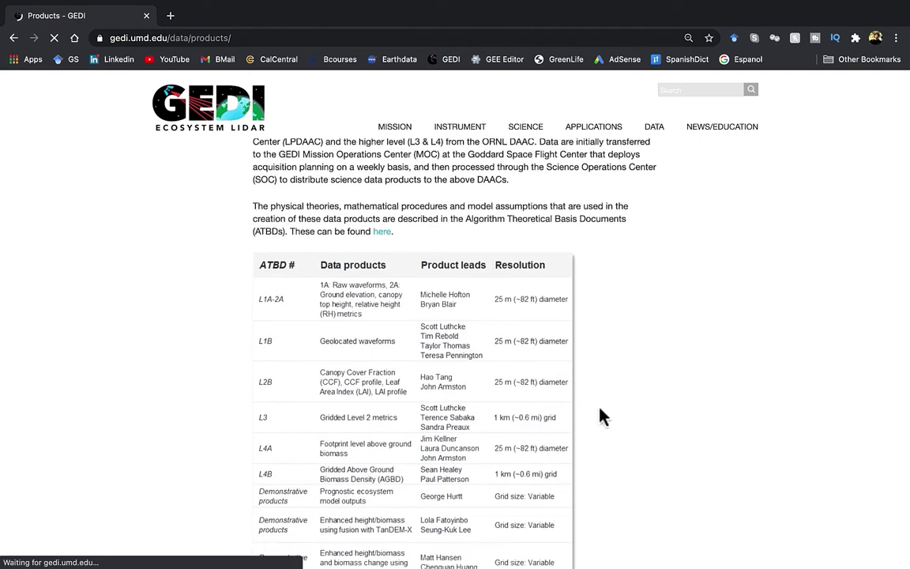
scroll(600, 417, "up", 2)
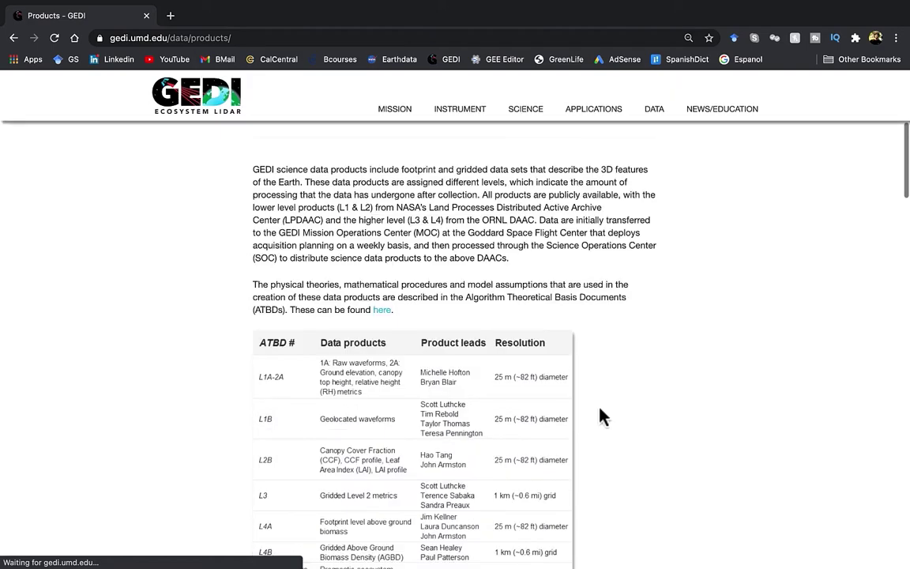
scroll(601, 417, "down", 3)
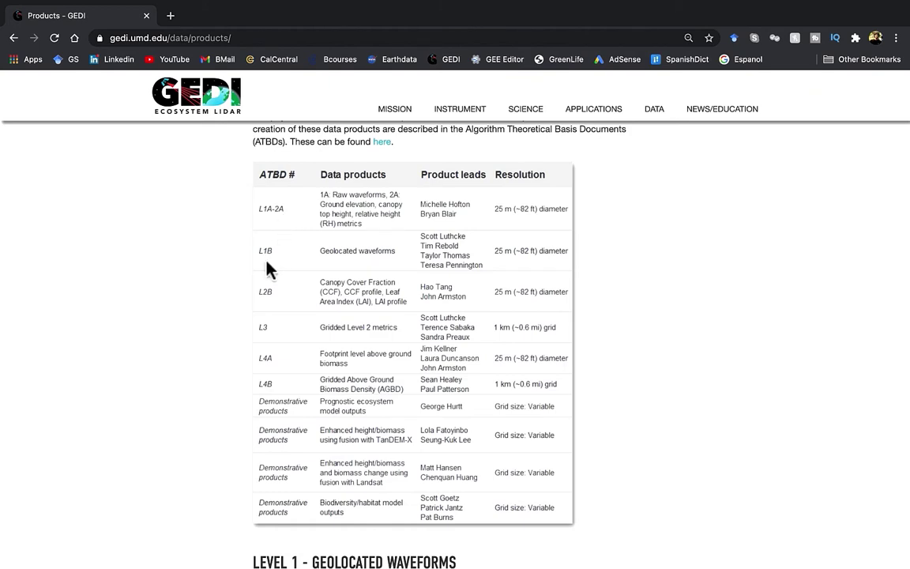
scroll(293, 364, "down", 10)
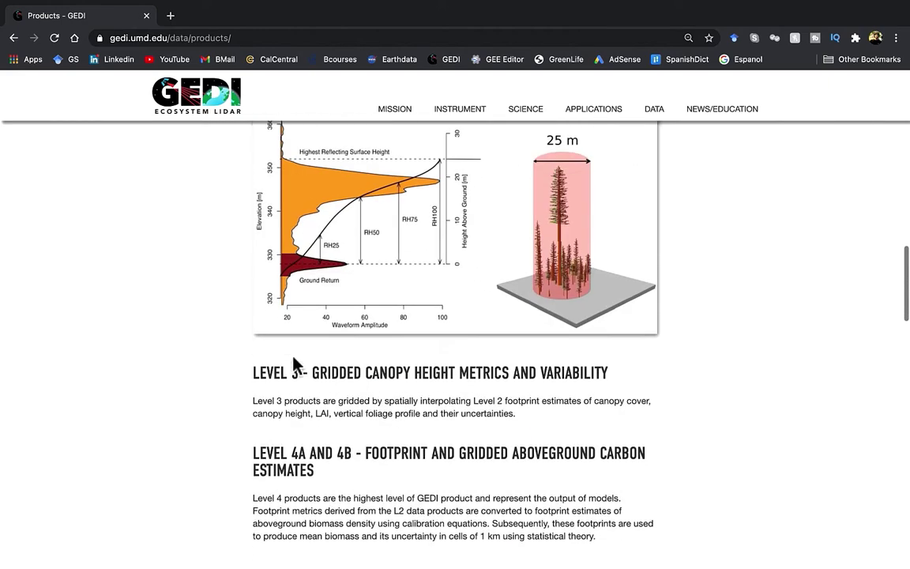
scroll(293, 364, "up", 10)
Step: Open the GEDI data Access page and follow its link to the LP DAAC website
mouse_move(655, 110)
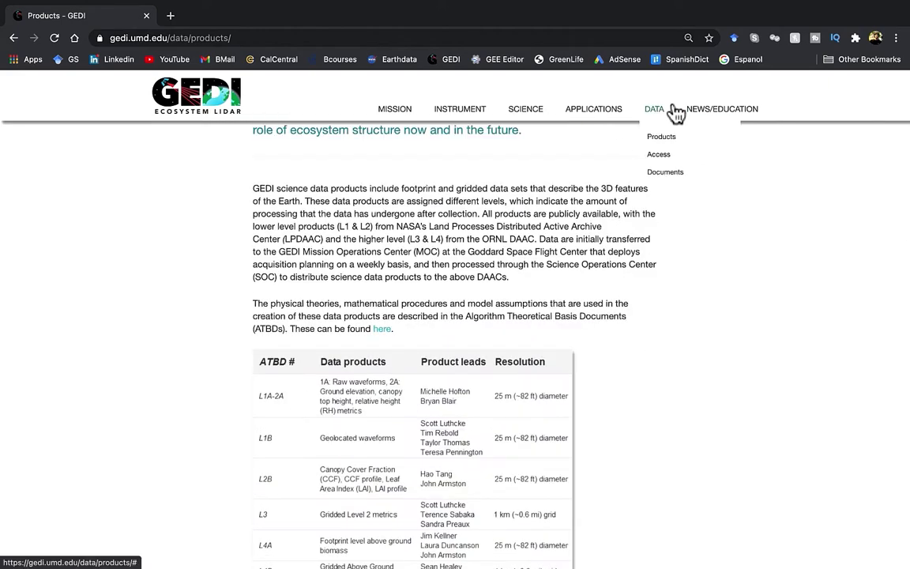
left_click(657, 156)
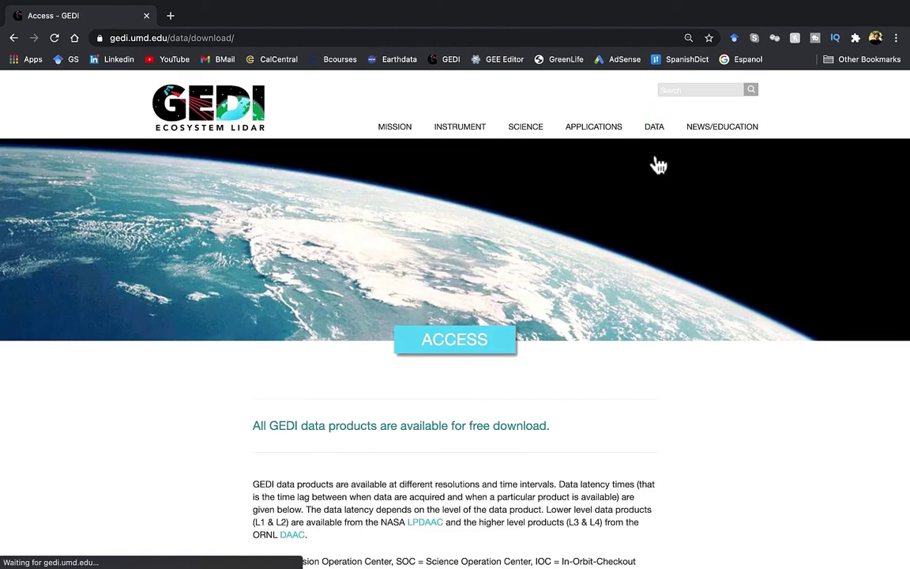
scroll(590, 356, "down", 4)
scroll(591, 362, "up", 1)
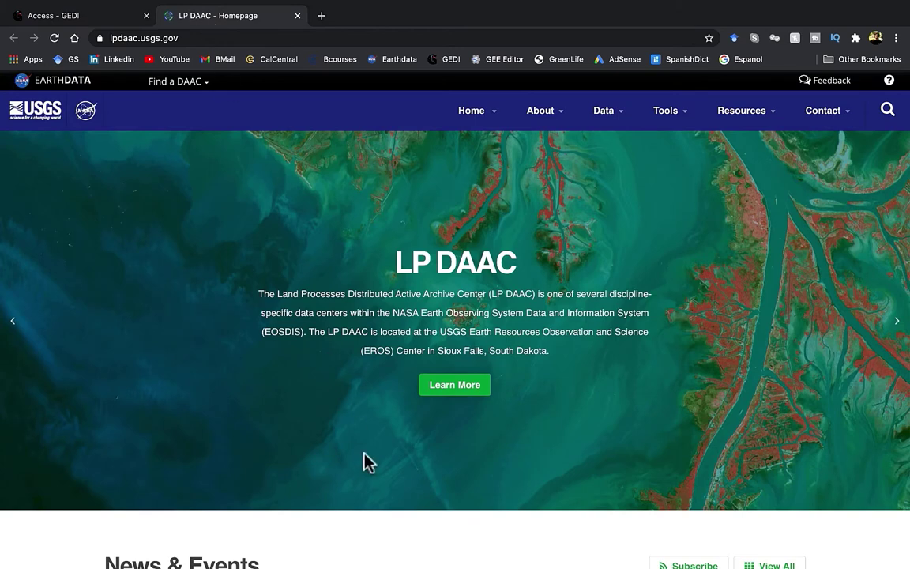
Step: Open the LP DAAC data catalog search and search it for "gedi"
mouse_move(621, 130)
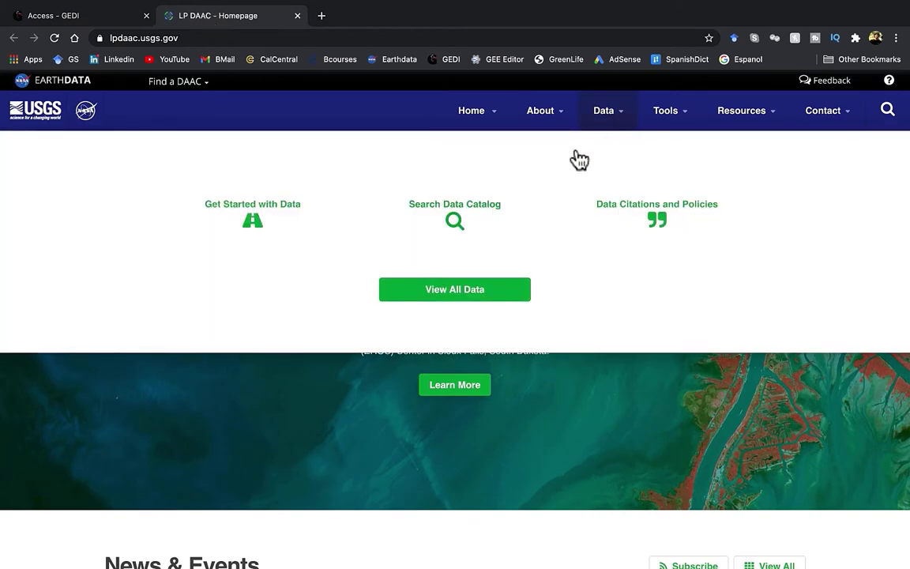
left_click(455, 223)
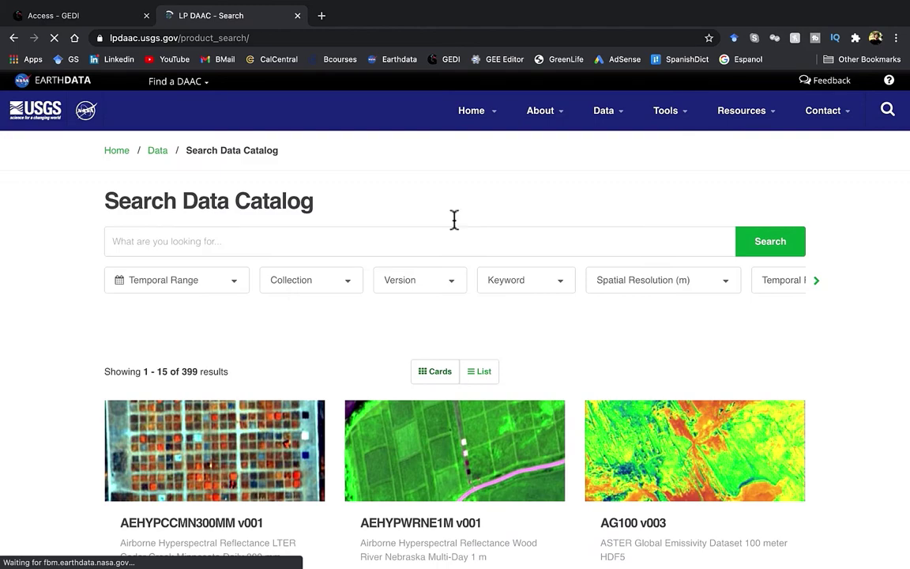
left_click(414, 242)
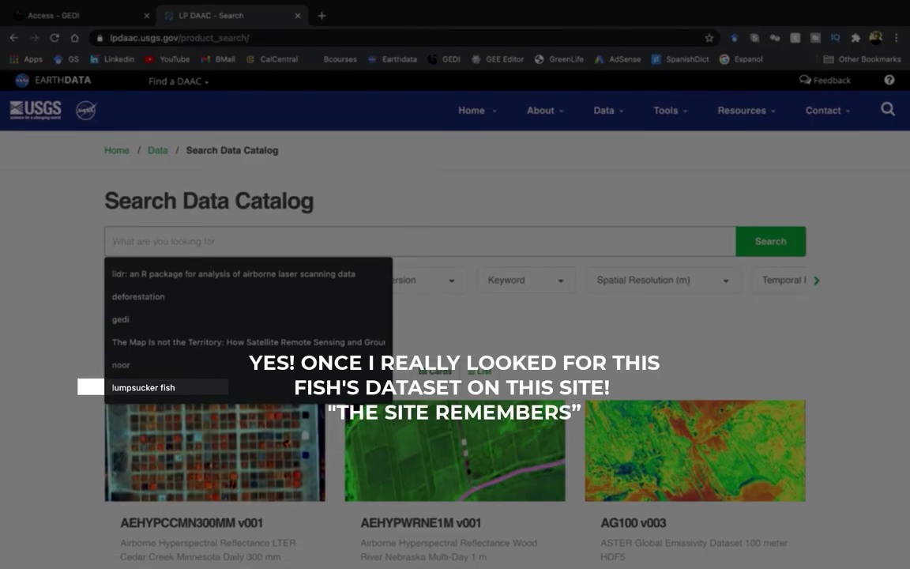
type("ge")
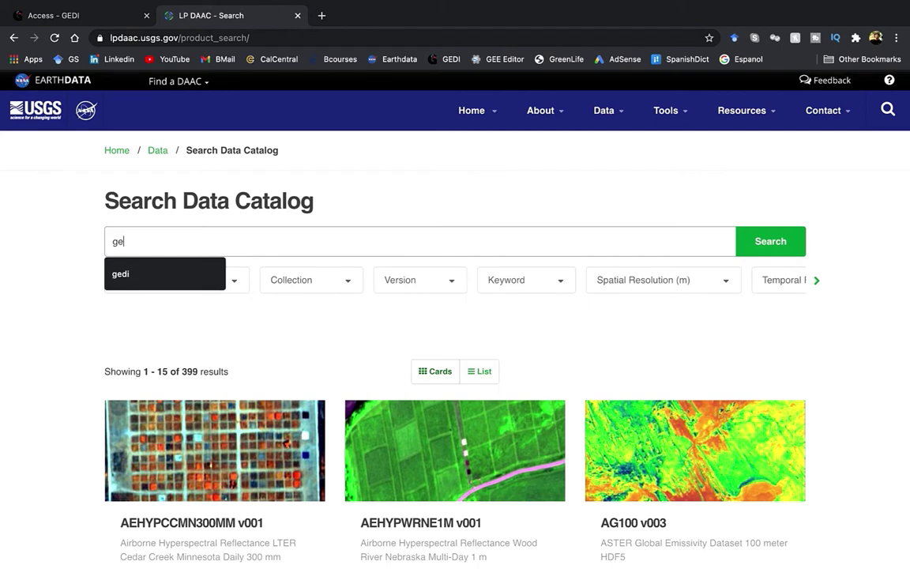
type("di")
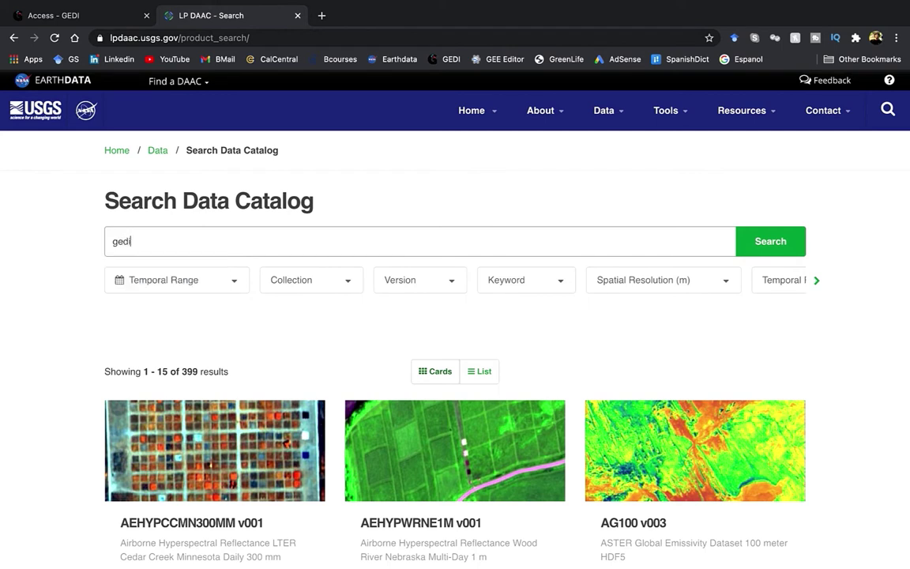
key("Return")
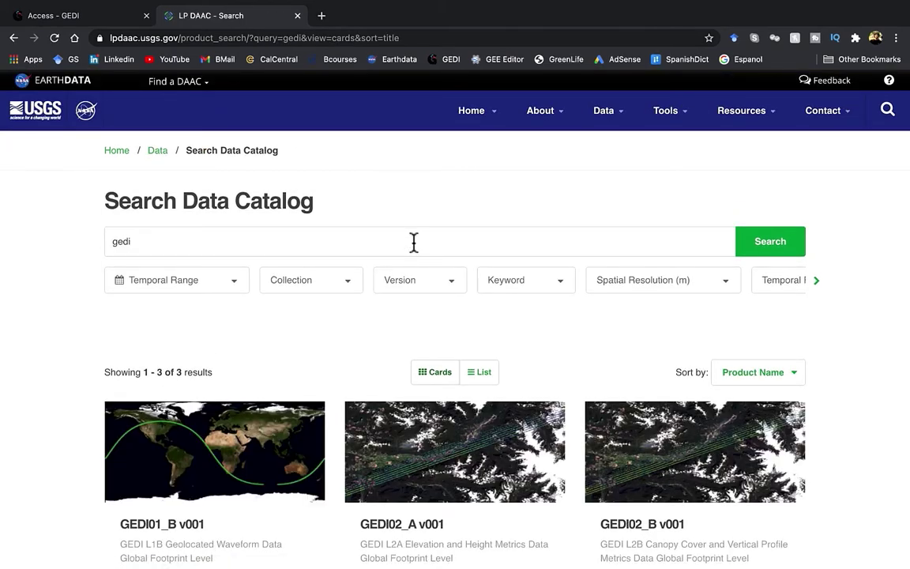
Step: Review the GEDI products in the catalog and open the GEDI01_B v001 product page
scroll(423, 276, "down", 1)
scroll(425, 292, "down", 3)
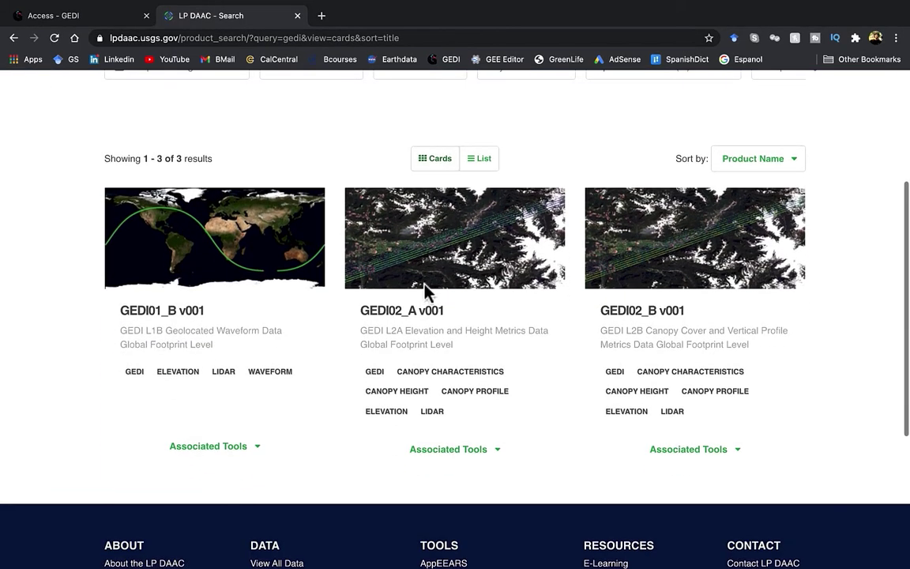
scroll(425, 292, "up", 2)
left_click(195, 348)
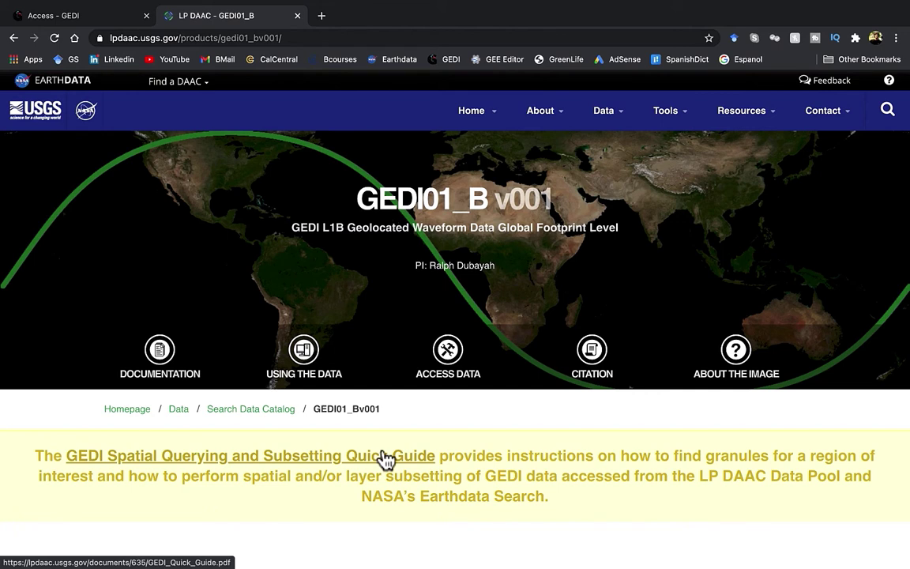
Step: Launch NASA Earthdata Search from the product's data access tools, and also open the bookmarked Earthdata site in a new tab
left_click(451, 357)
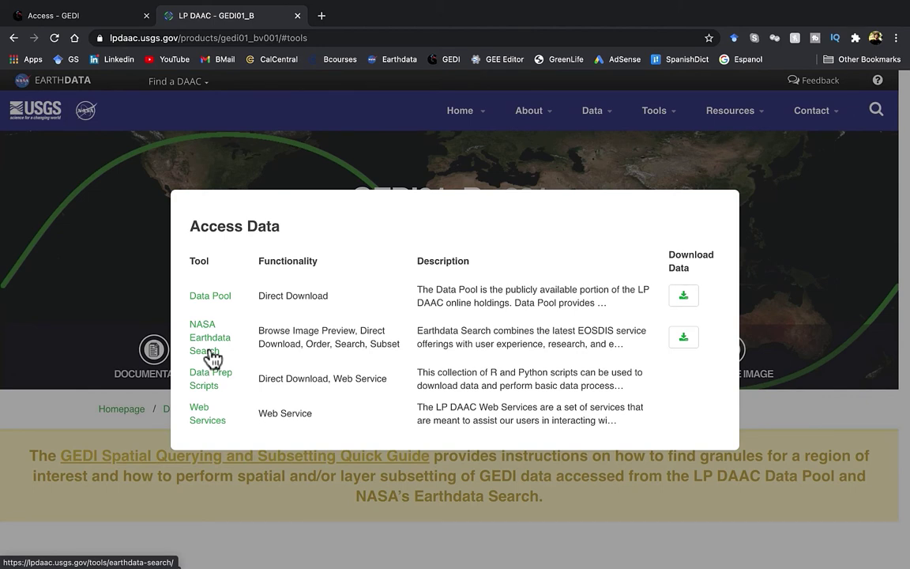
left_click(210, 350)
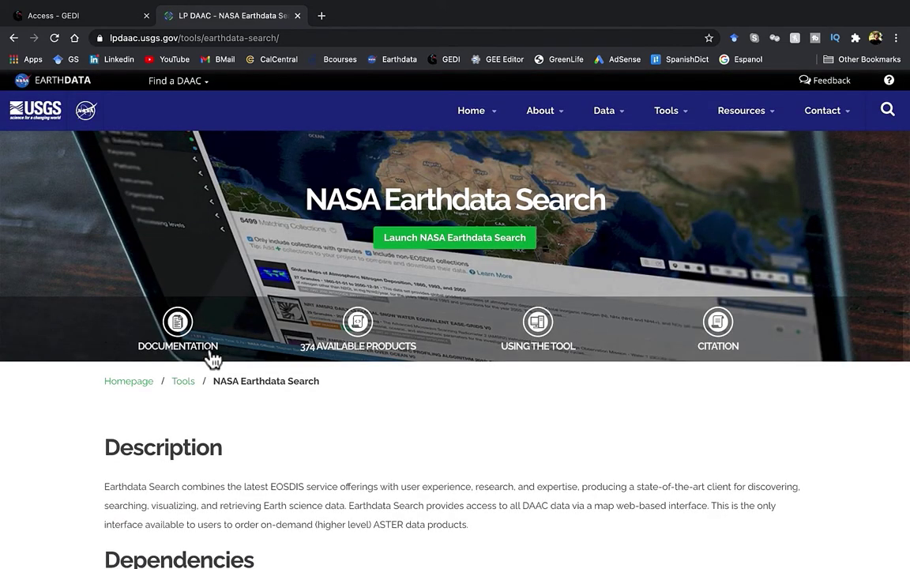
left_click(428, 248)
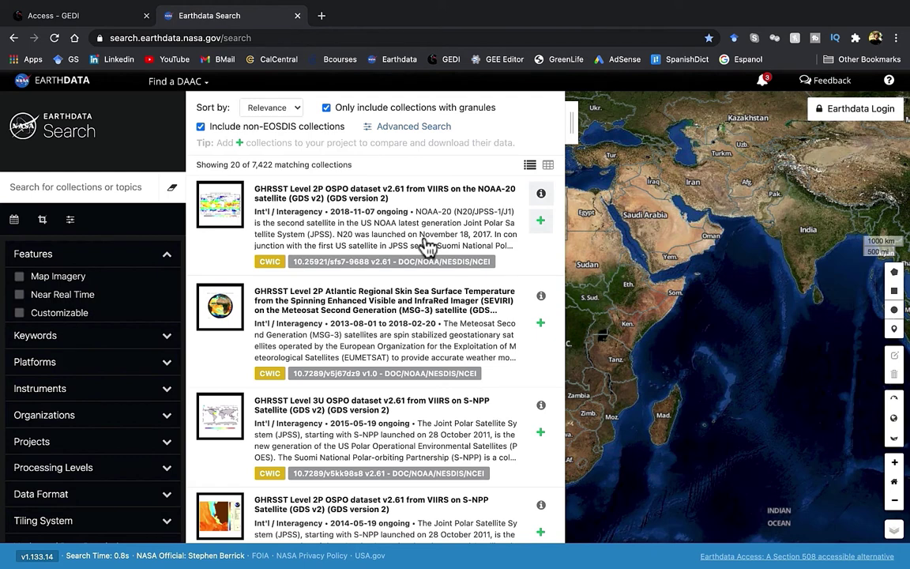
left_click(321, 15)
left_click(390, 62)
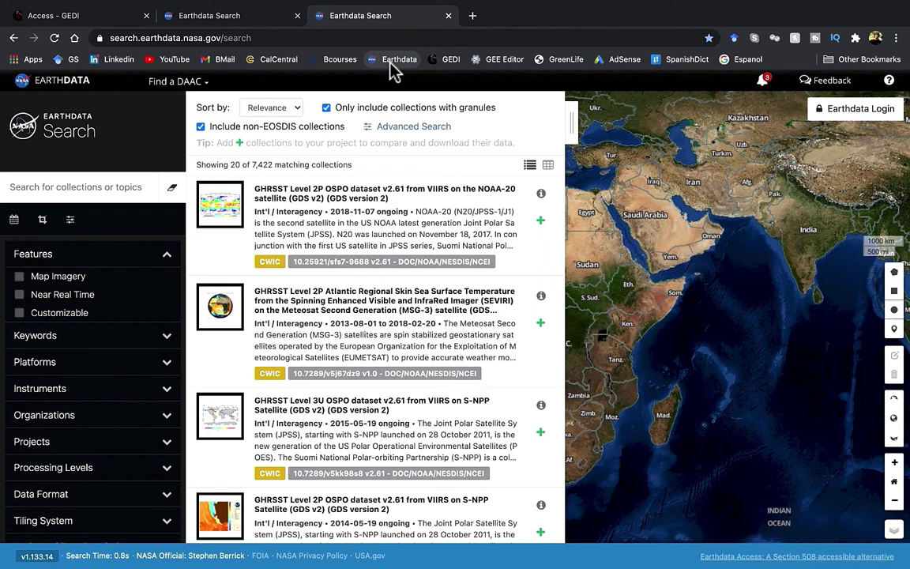
Step: Close the duplicate Earthdata Search tab and log in to Earthdata, viewing the new-profile registration form on the way
left_click(448, 15)
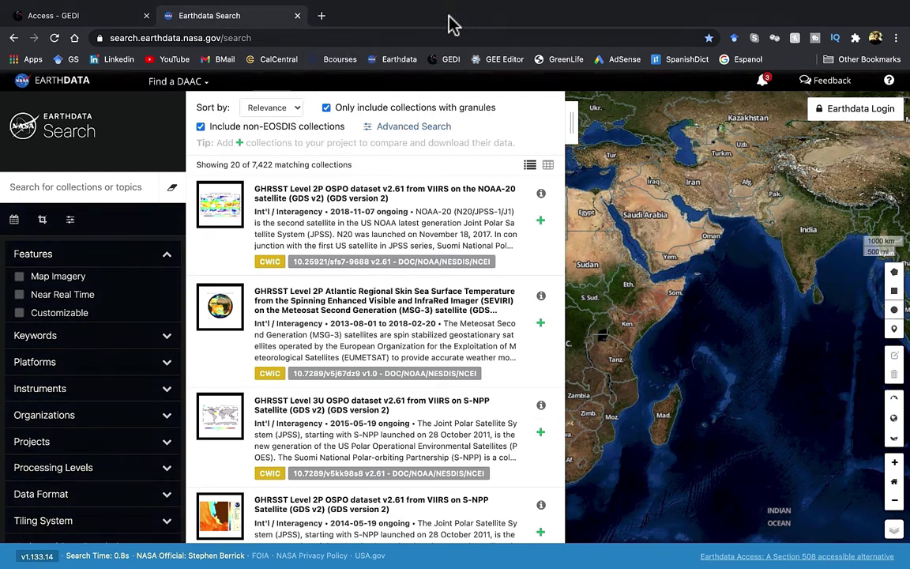
left_click(877, 117)
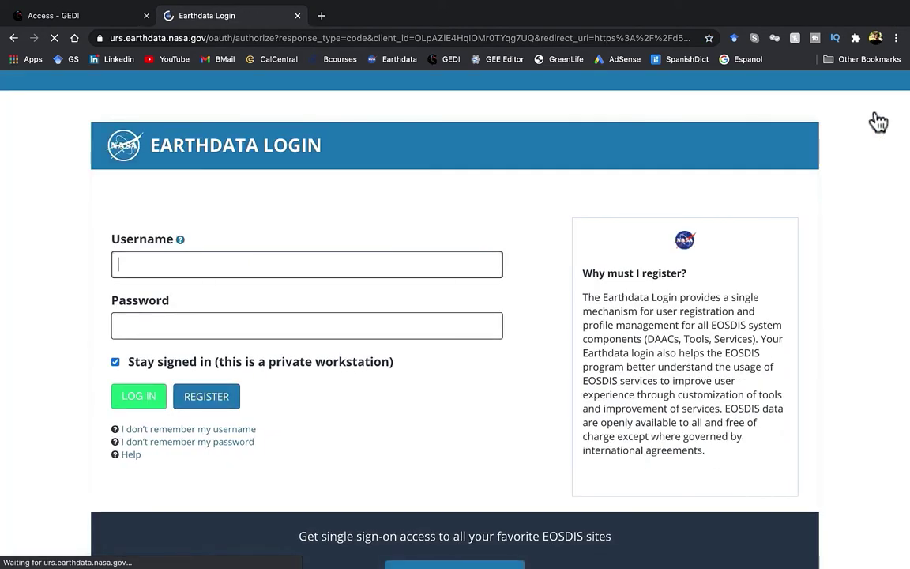
left_click(206, 396)
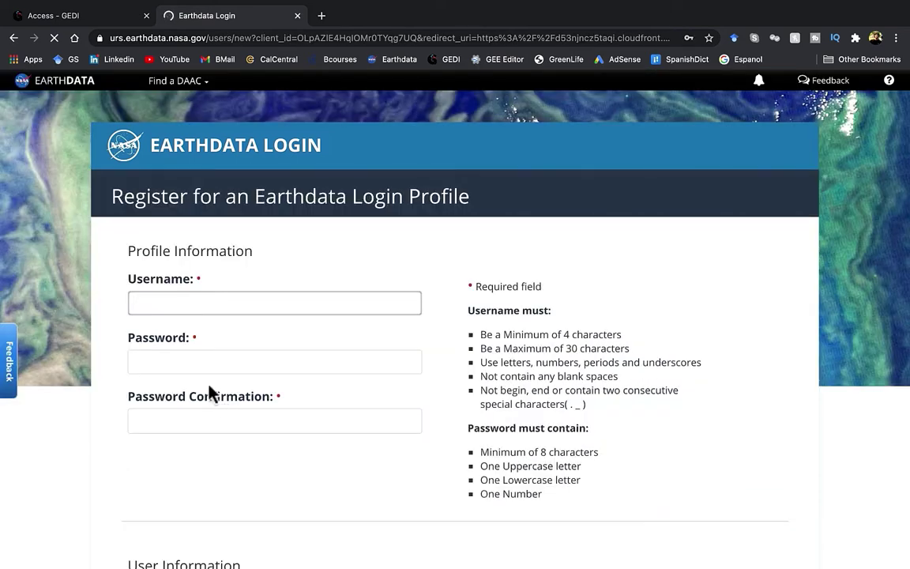
left_click(13, 44)
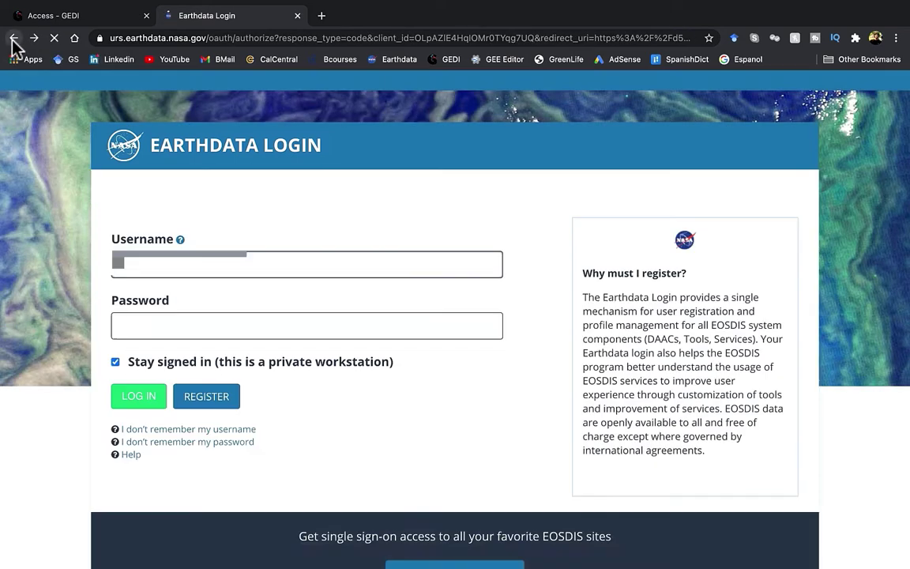
left_click(133, 401)
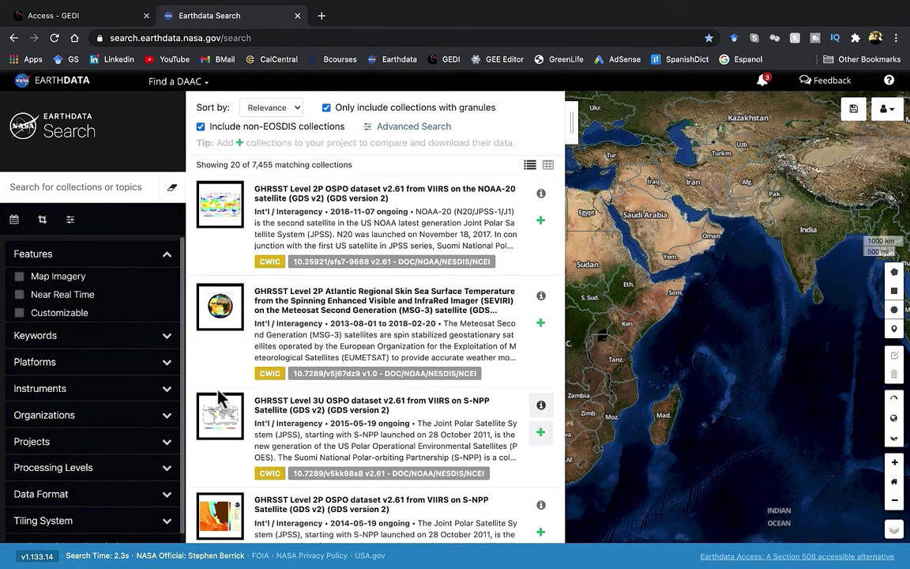
Step: Search the collections for "gedi" and open the GEDI L1B Geolocated Waveform Data Global Footprint Level V001 collection
left_click(106, 187)
type("gedi")
key("Return")
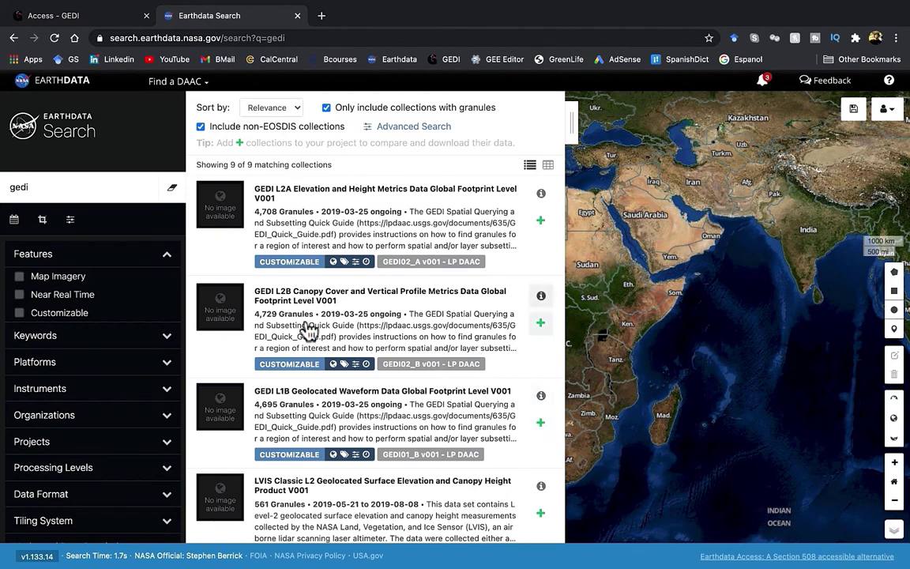
left_click(330, 426)
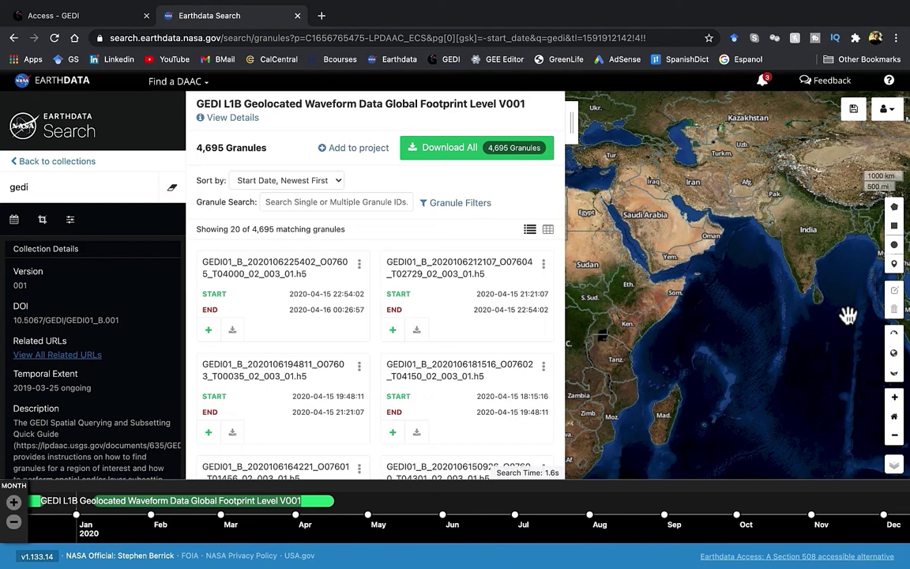
Step: Draw a rectangular search area near Amuntai, Indonesia, from about -3.27, 114.12 to -2.54, 115.12, and clear it again
left_click_drag(848, 316, 546, 349)
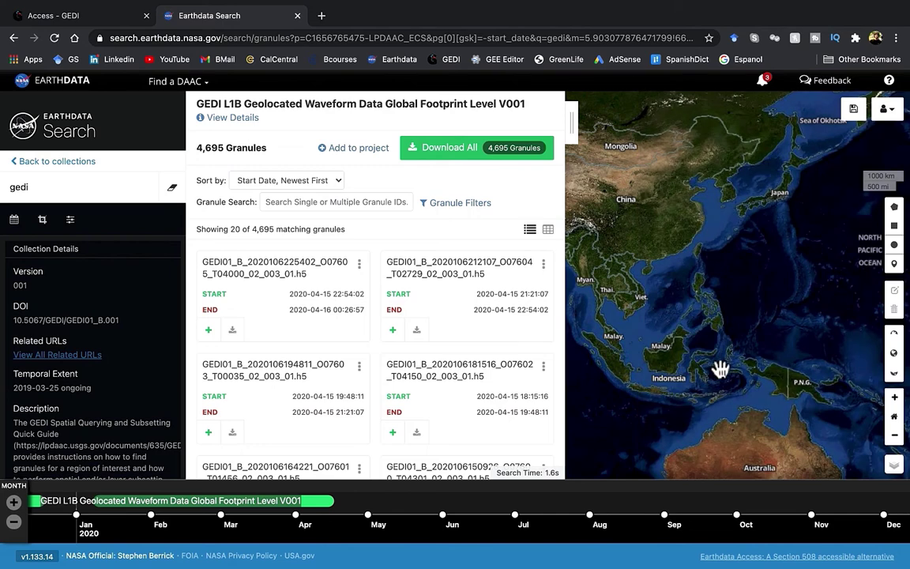
left_click_drag(719, 371, 680, 305)
left_click_drag(707, 356, 755, 316)
scroll(694, 269, "up", 5)
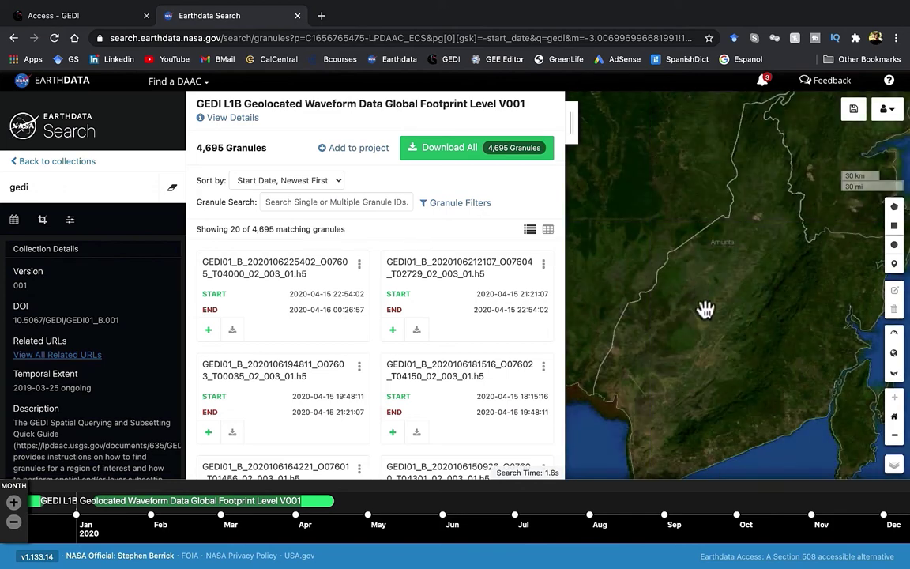
left_click_drag(707, 321, 709, 219)
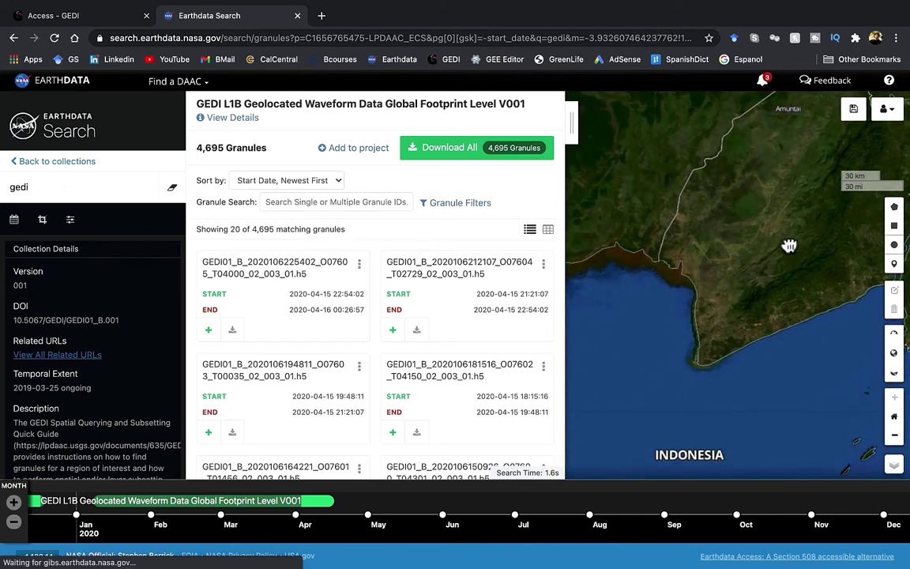
left_click(894, 225)
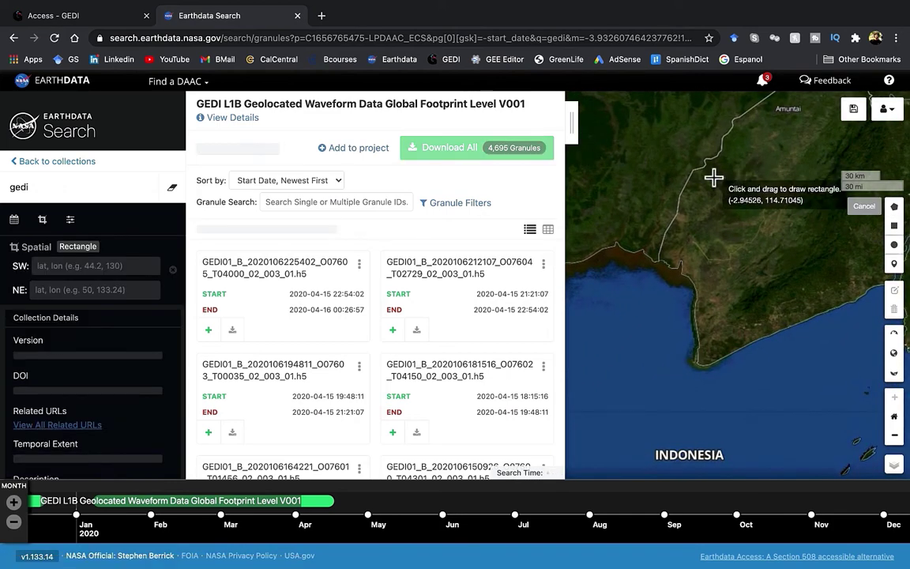
mouse_move(624, 129)
left_mouse_down()
mouse_move(780, 214)
mouse_move(770, 245)
left_mouse_up()
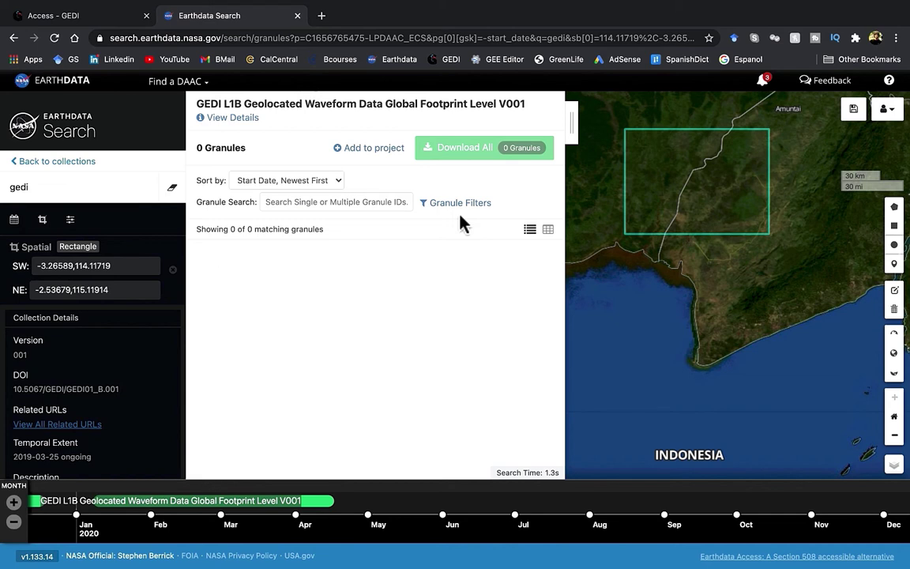
left_click(895, 227)
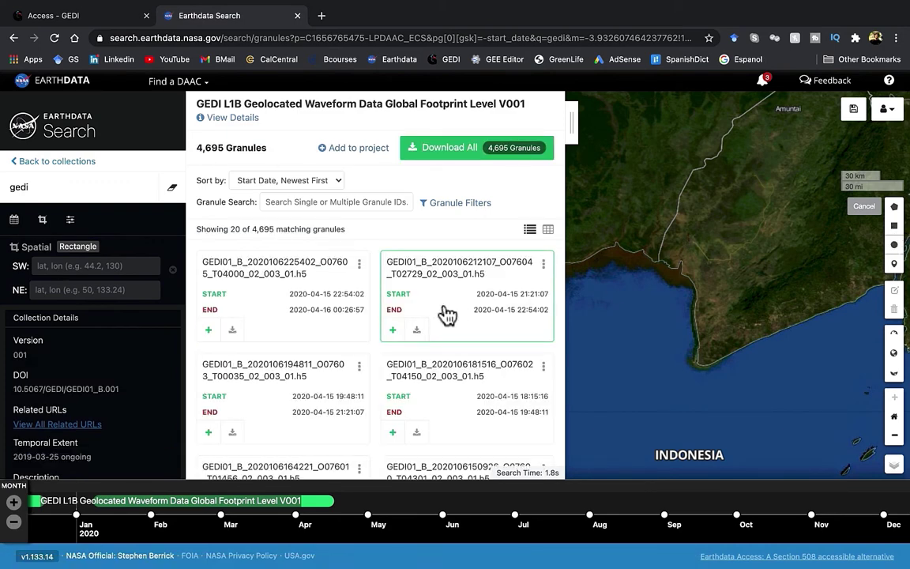
left_click(392, 330)
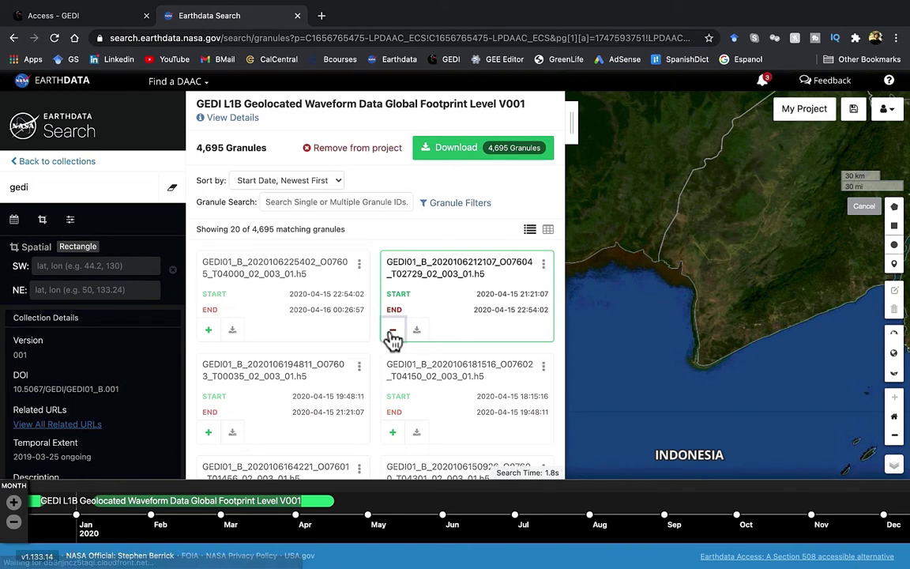
left_click(469, 154)
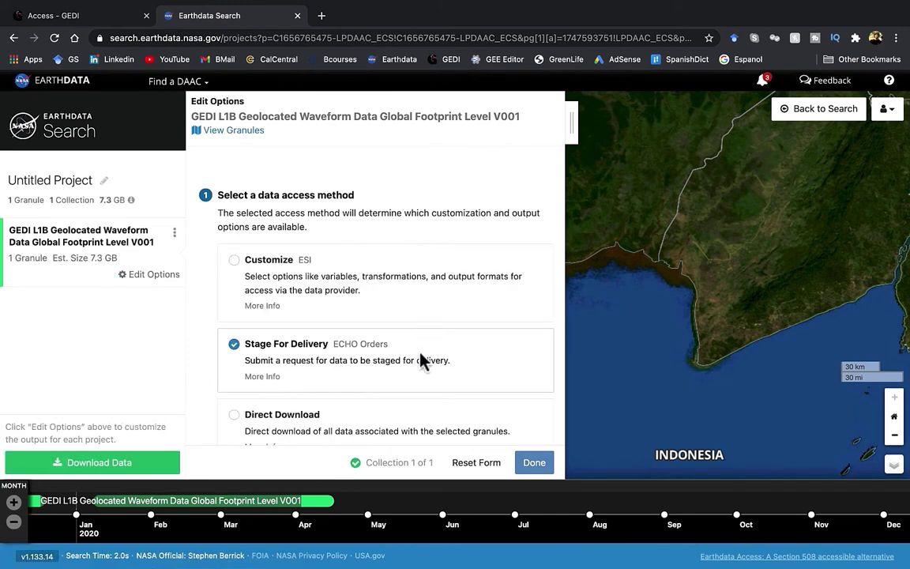
Step: Expand and read the additional information for the Customize, Stage For Delivery and Direct Download access methods
scroll(421, 360, "down", 3)
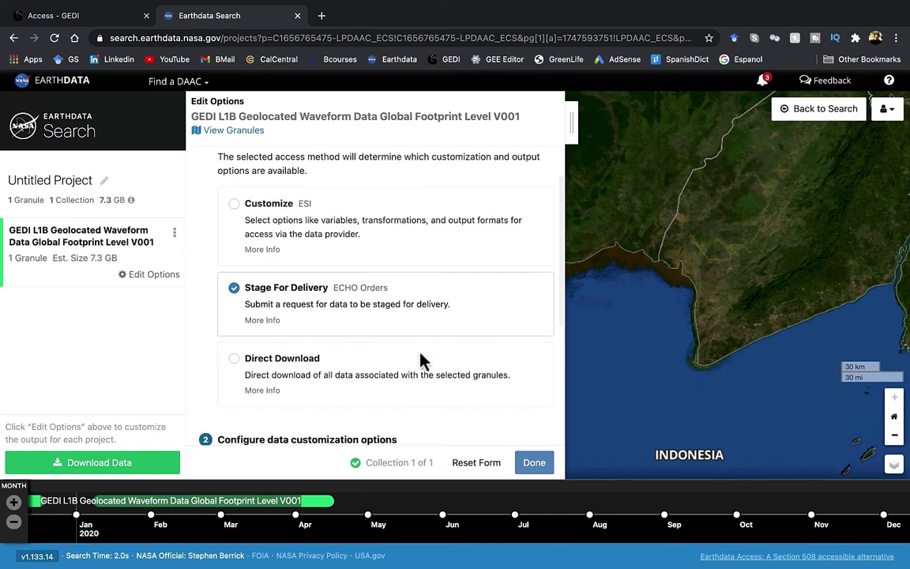
scroll(421, 360, "down", 1)
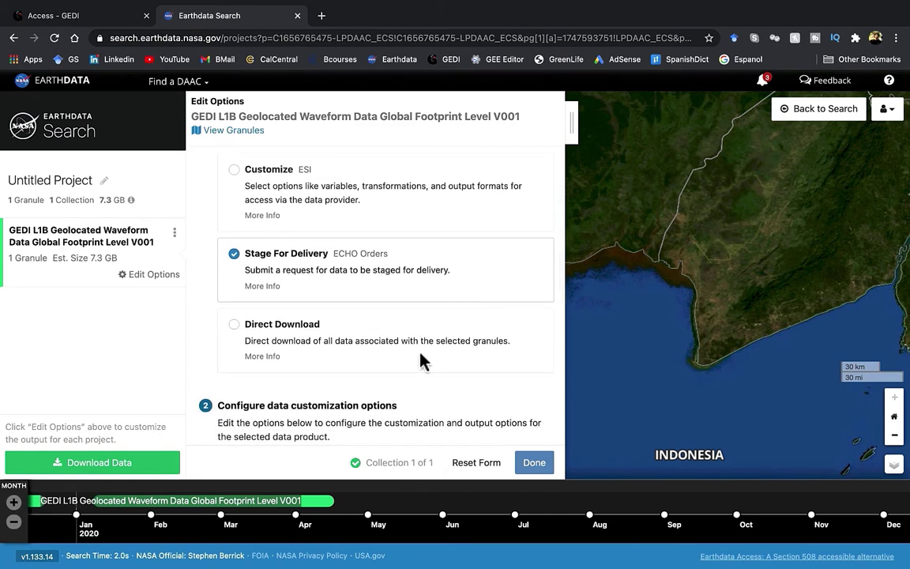
left_click(265, 217)
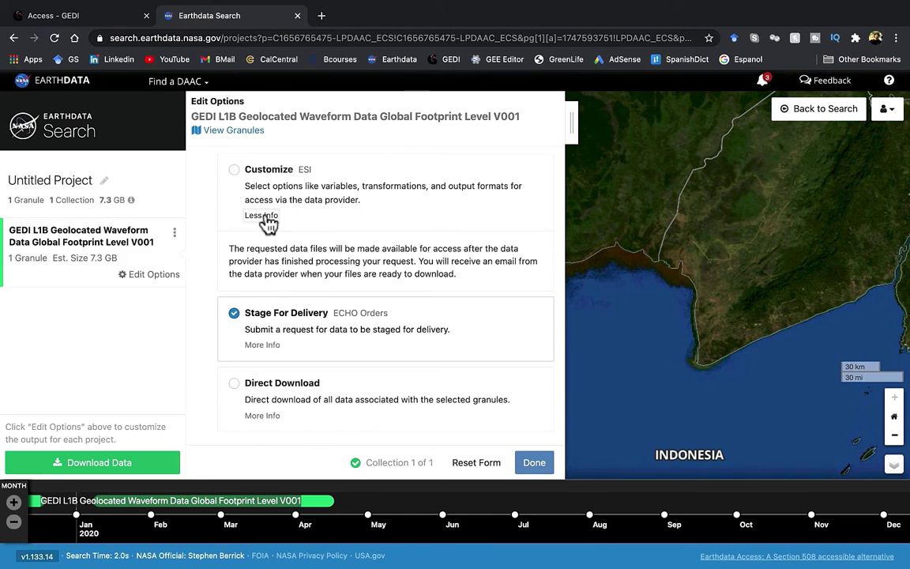
left_click(262, 345)
scroll(288, 356, "down", 1)
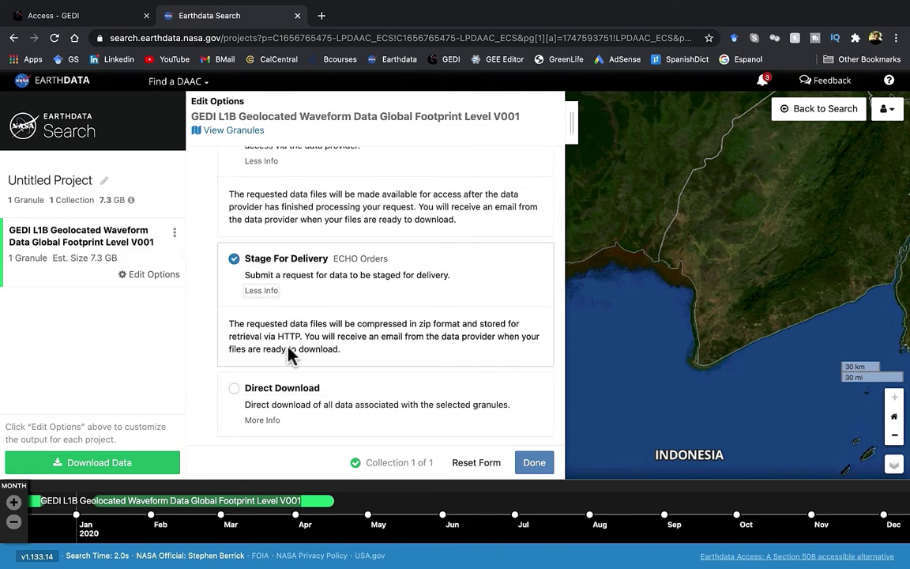
scroll(289, 355, "down", 1)
left_click(261, 384)
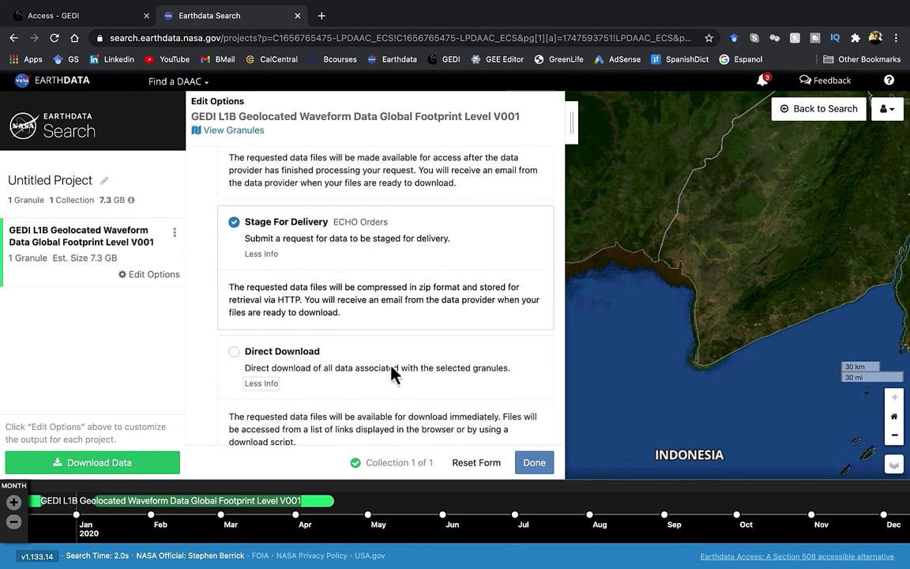
scroll(371, 360, "up", 4)
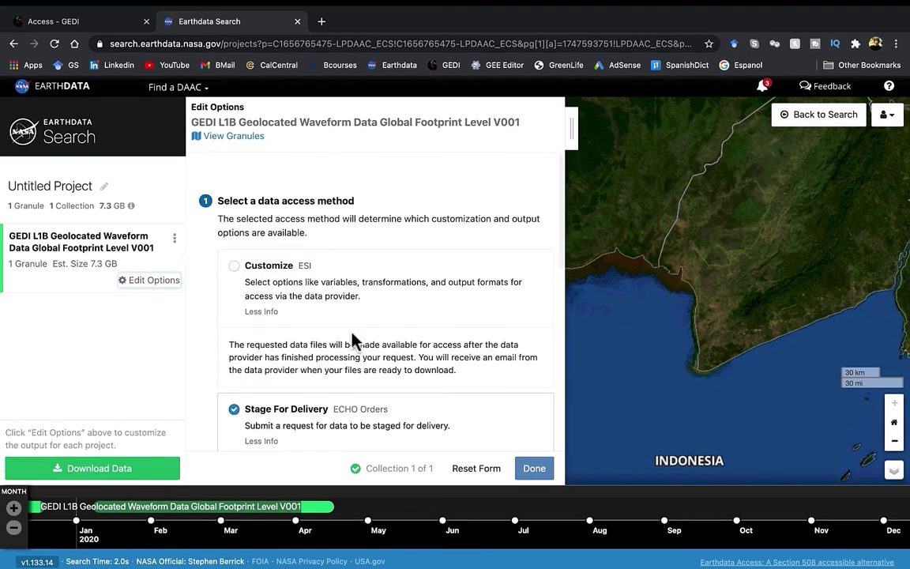
Step: Choose Customize as the data access method and go to its data customization options
left_click(234, 267)
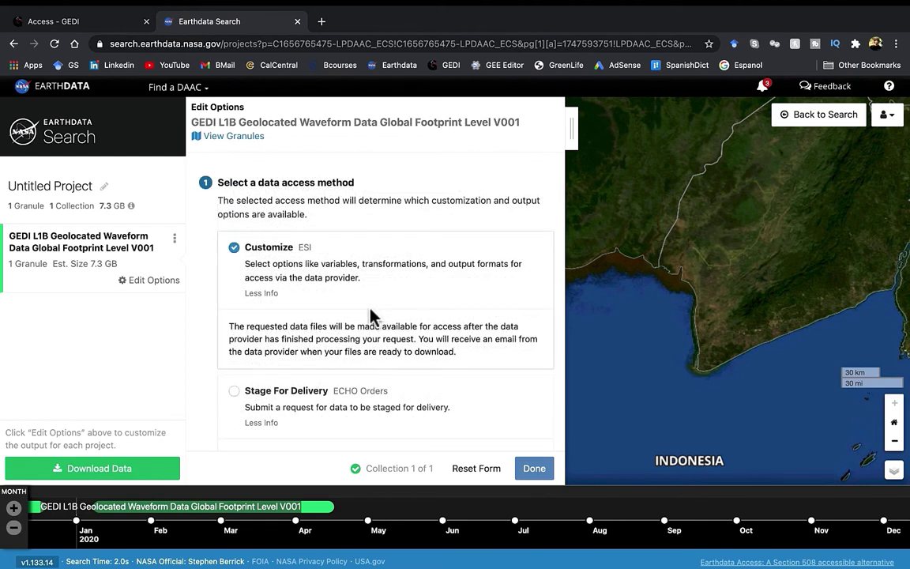
scroll(374, 316, "down", 2)
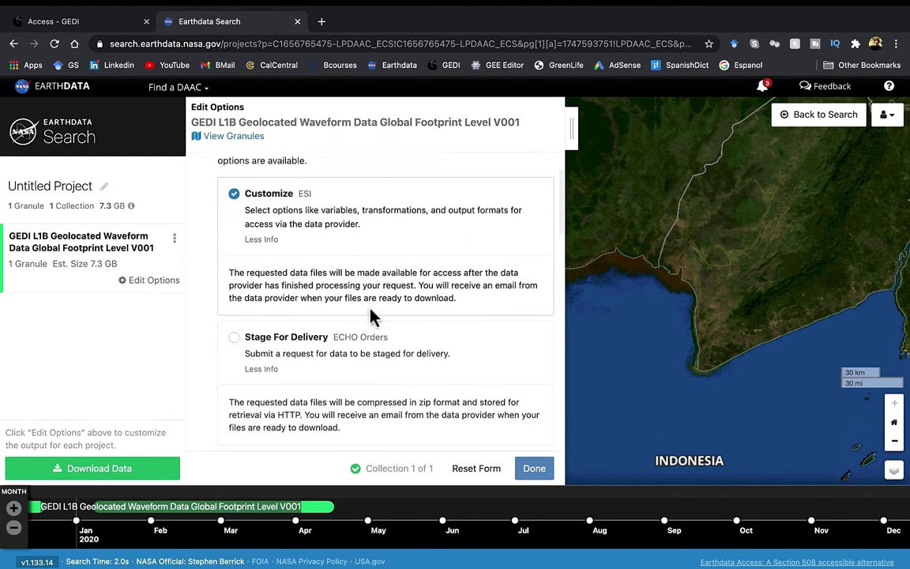
scroll(374, 316, "down", 2)
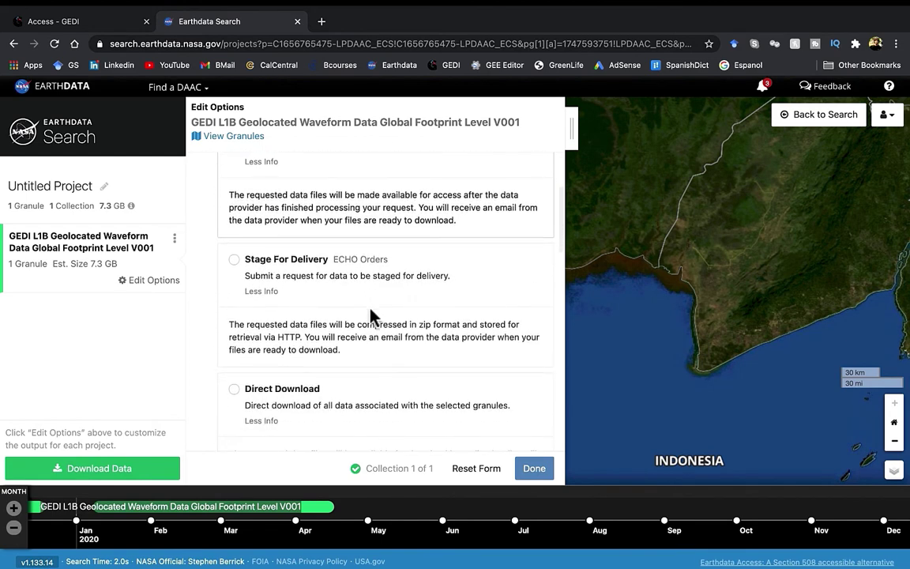
scroll(374, 316, "down", 3)
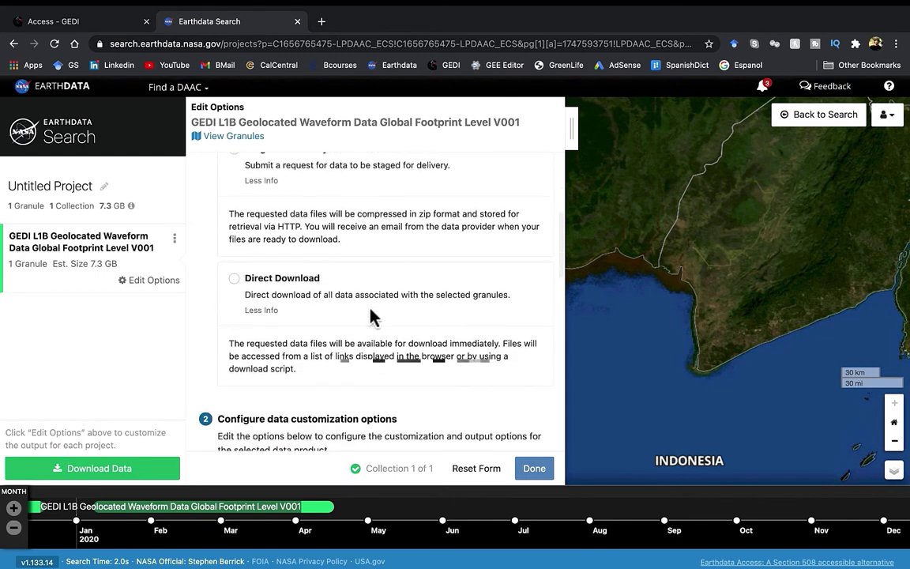
scroll(374, 316, "down", 3)
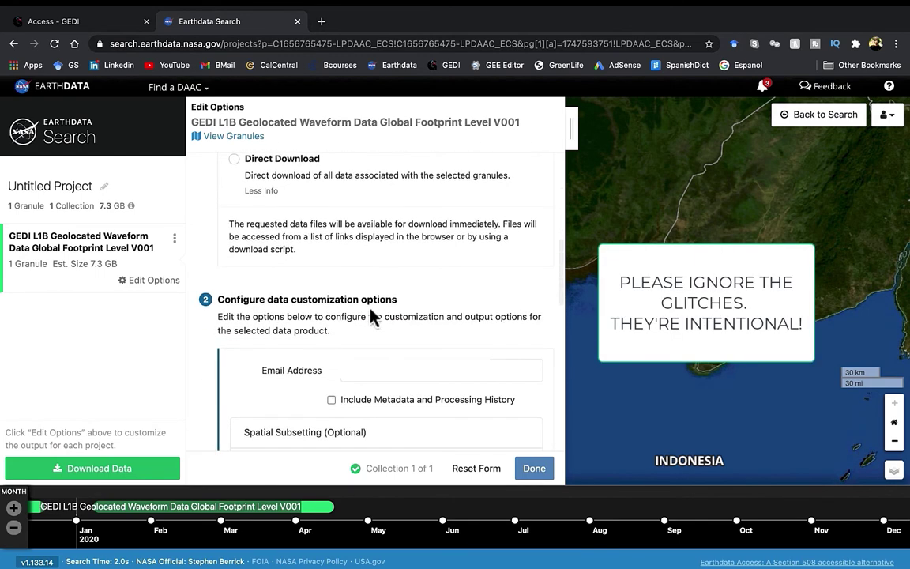
scroll(374, 316, "down", 3)
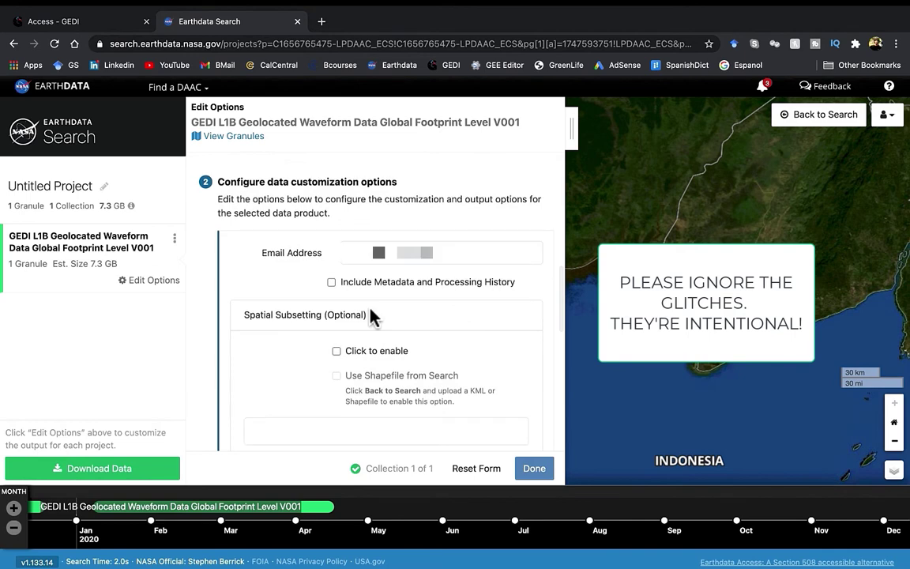
Step: Examine the optional spatial, temporal and band subsetting settings, including the list of GEDI01_B beams
scroll(374, 316, "down", 2)
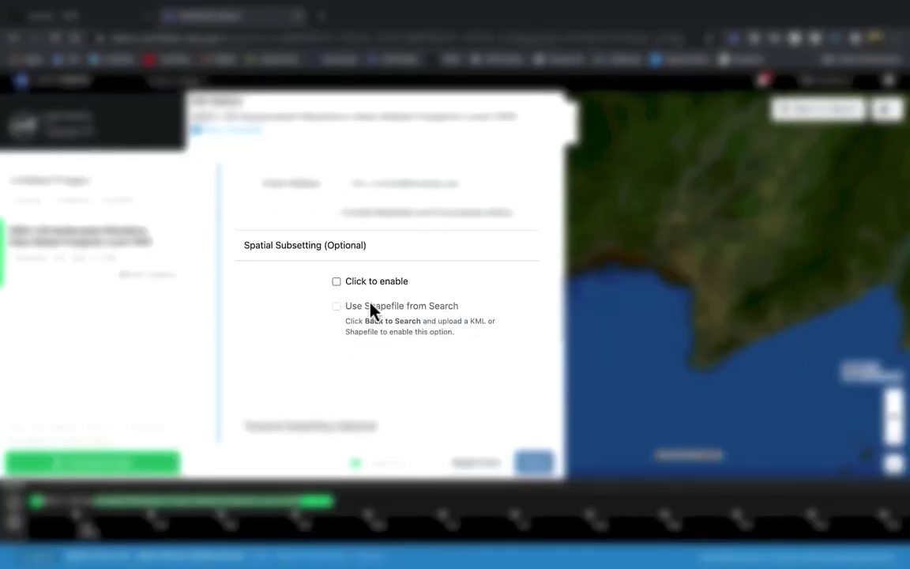
scroll(371, 310, "down", 1)
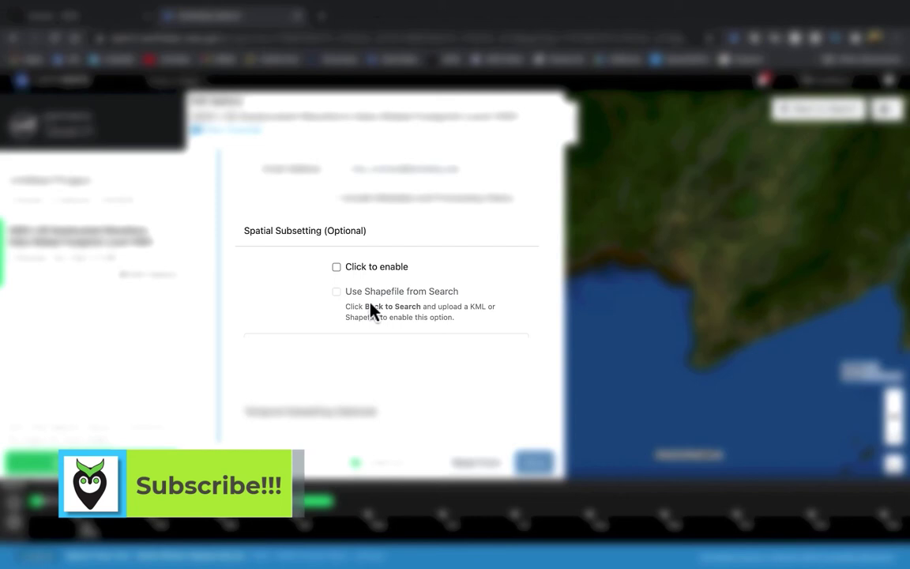
scroll(370, 303, "down", 2)
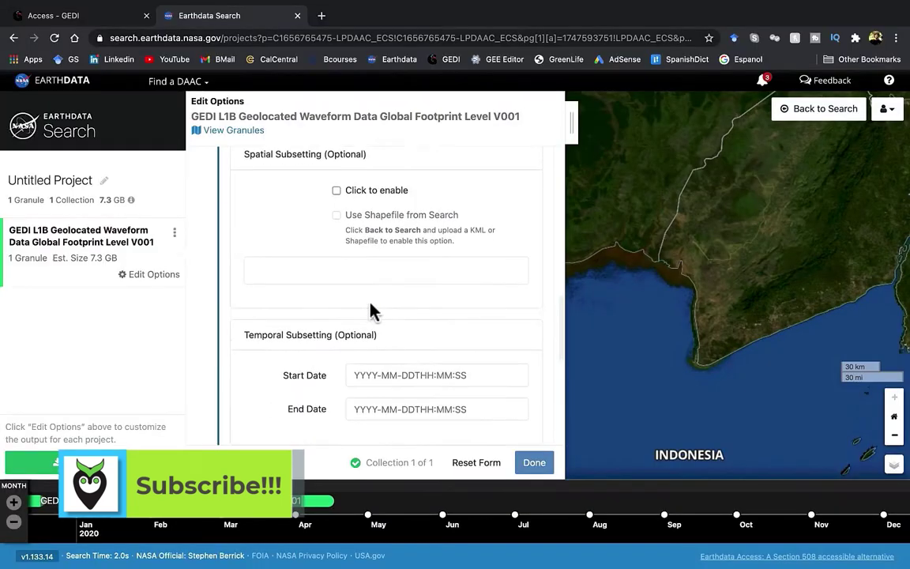
scroll(371, 310, "down", 1)
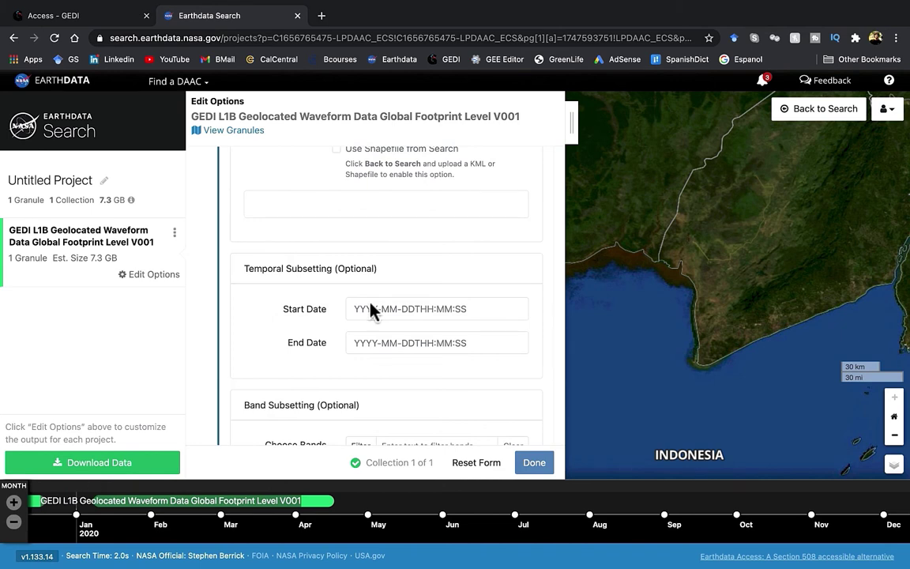
scroll(371, 310, "down", 2)
scroll(371, 304, "down", 1)
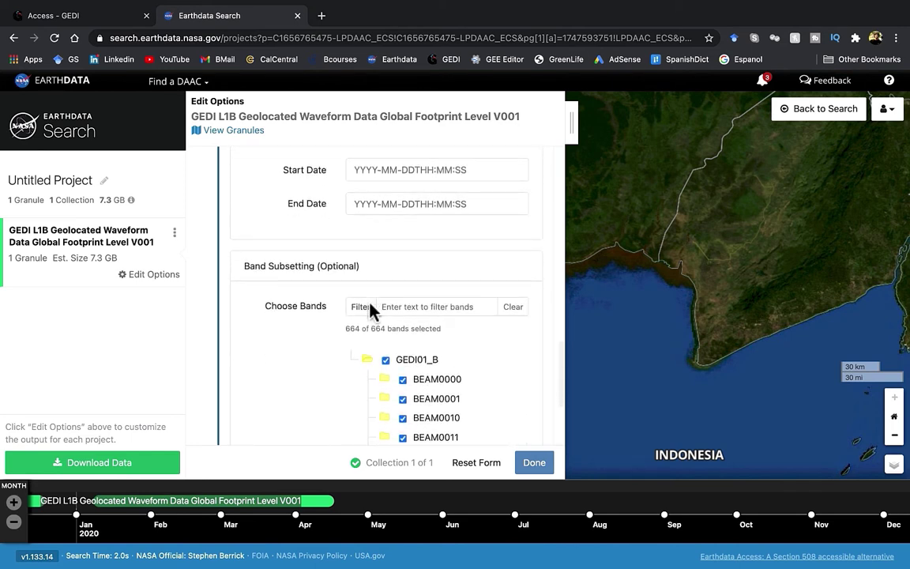
scroll(363, 316, "down", 2)
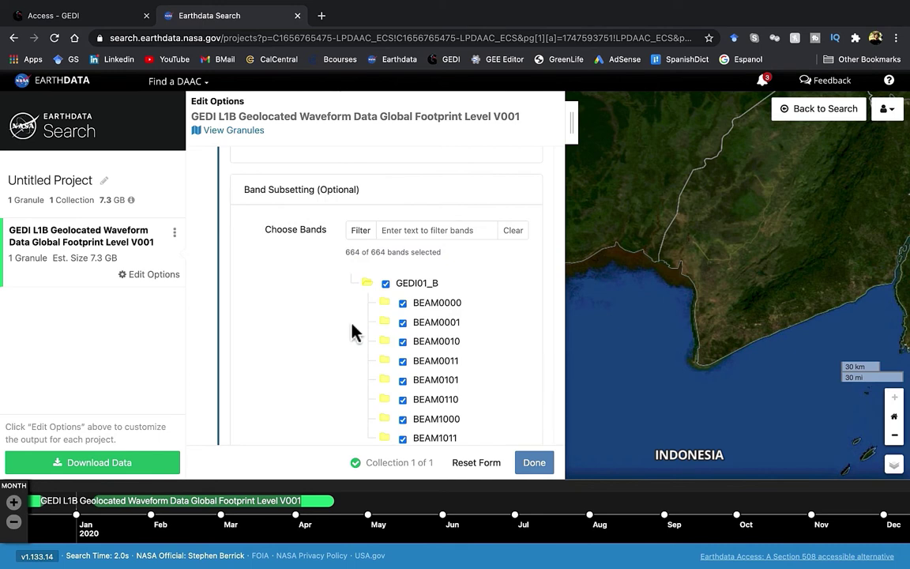
scroll(353, 332, "down", 1)
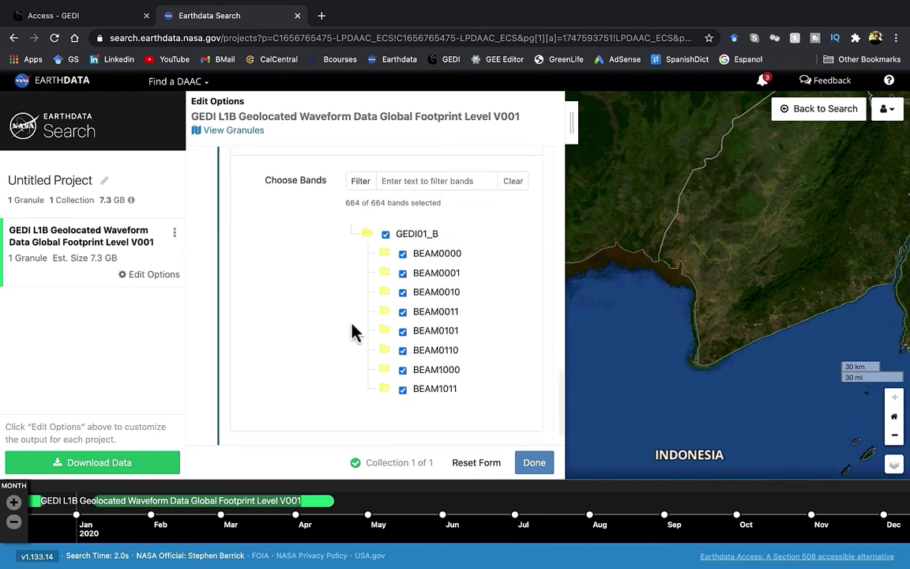
scroll(353, 332, "down", 1)
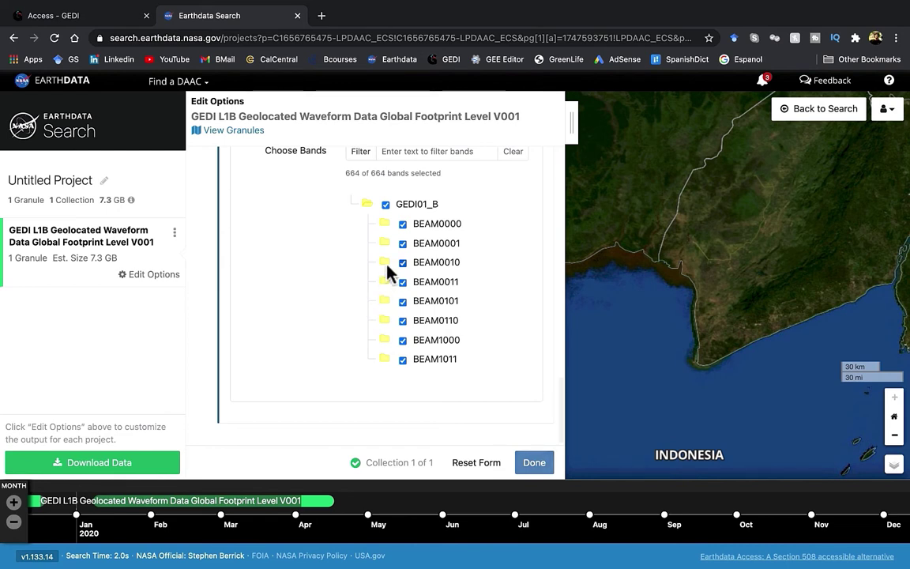
Step: Deselect every GEDI01_B beam from BEAM0001 to BEAM1011, keeping only BEAM0000, and finish editing the collection's options
left_click(403, 244)
left_click(403, 263)
left_click(403, 282)
left_click(403, 301)
left_click(403, 320)
left_click(402, 340)
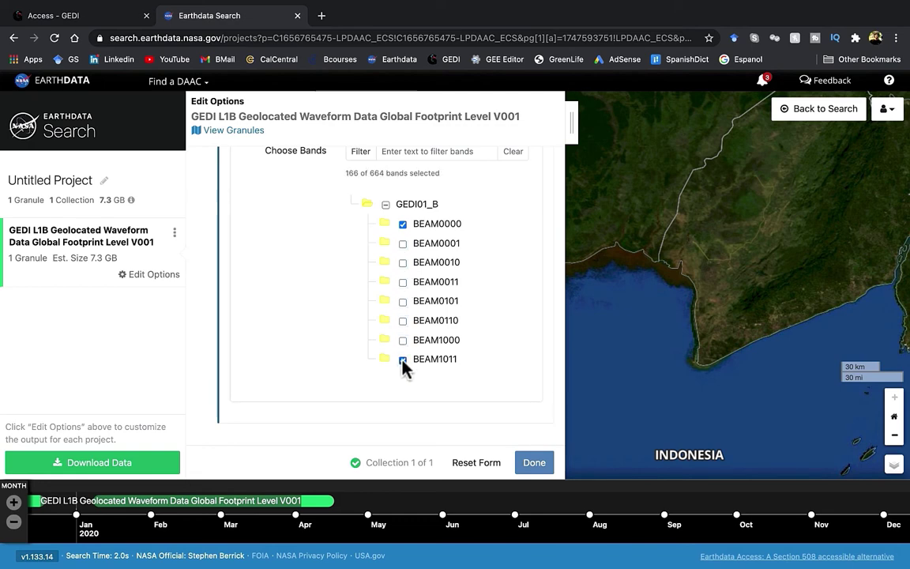
left_click(403, 360)
left_click(536, 462)
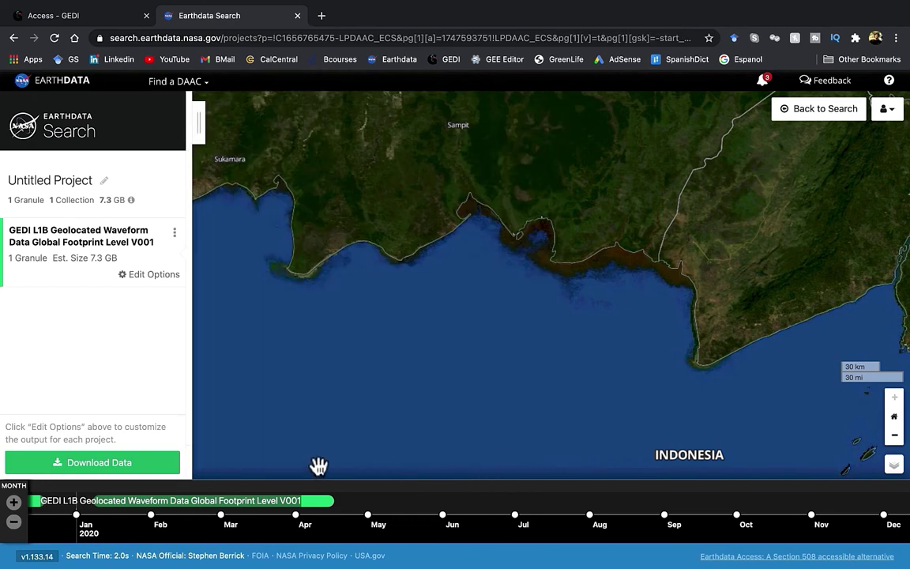
Step: Submit the project's data download order and view its order status on the Download Status page
left_click(100, 466)
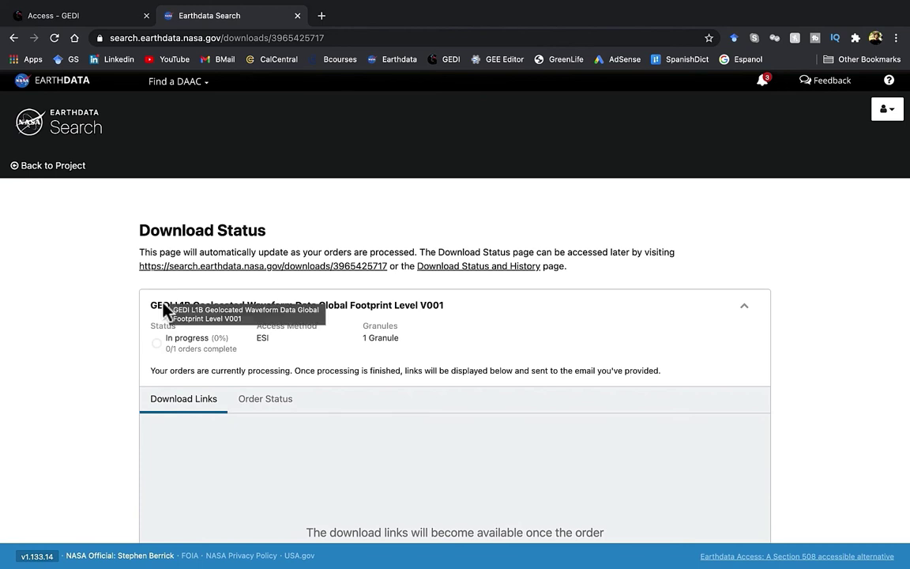
scroll(470, 439, "down", 3)
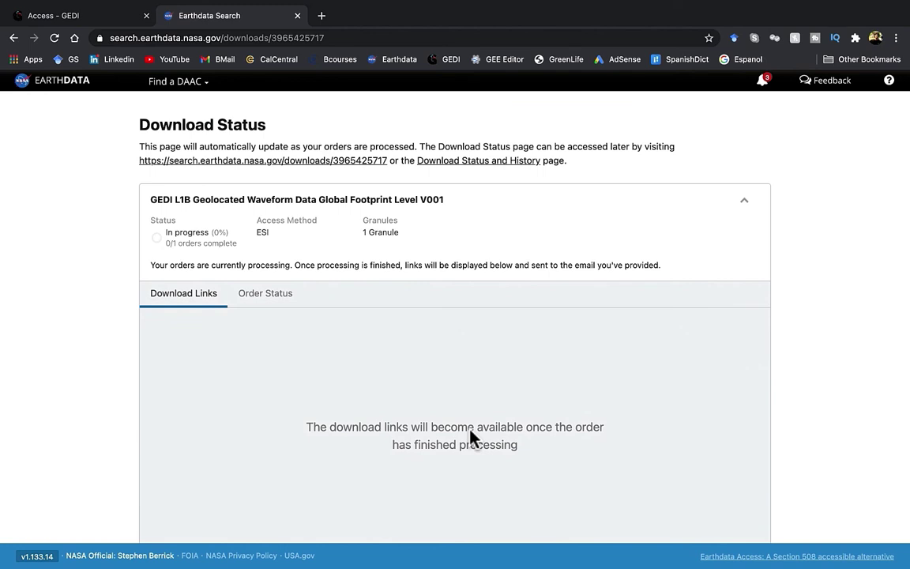
scroll(470, 436, "down", 1)
left_click(265, 275)
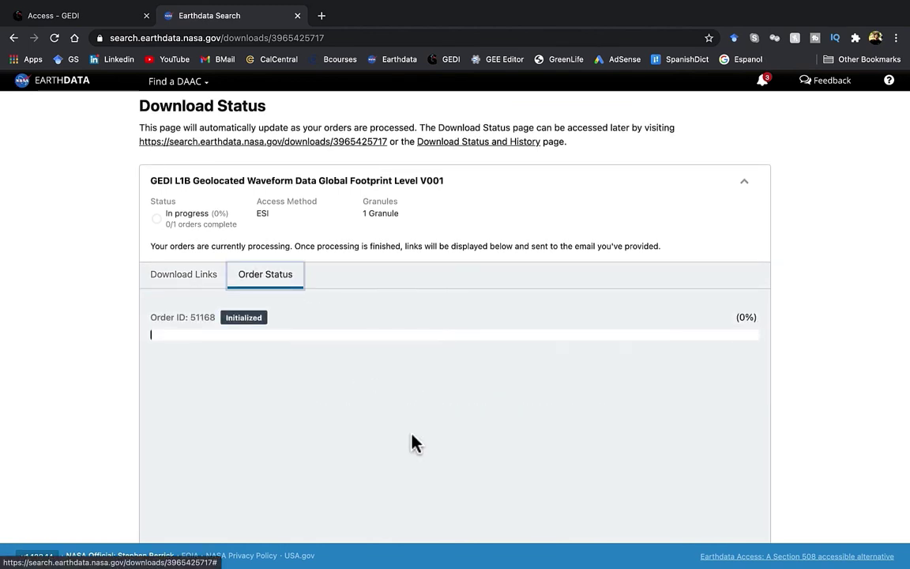
scroll(413, 443, "down", 1)
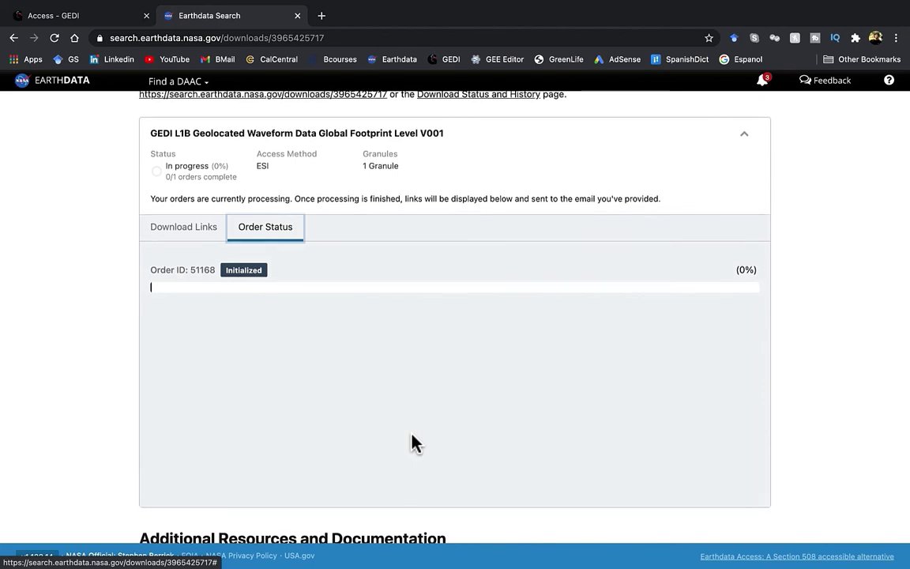
scroll(412, 442, "up", 1)
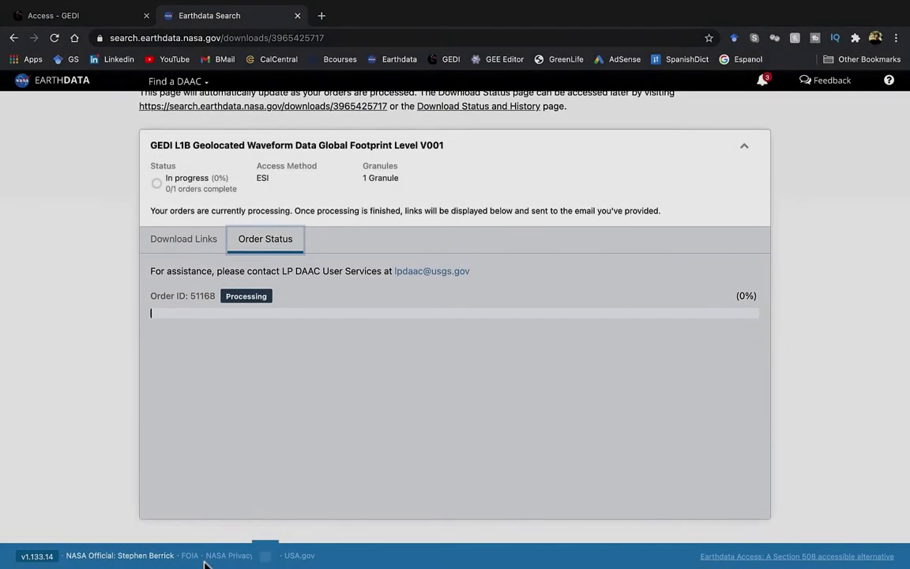
Step: Hide Google Chrome and close the Finder window showing the Downloads folder
mouse_move(203, 561)
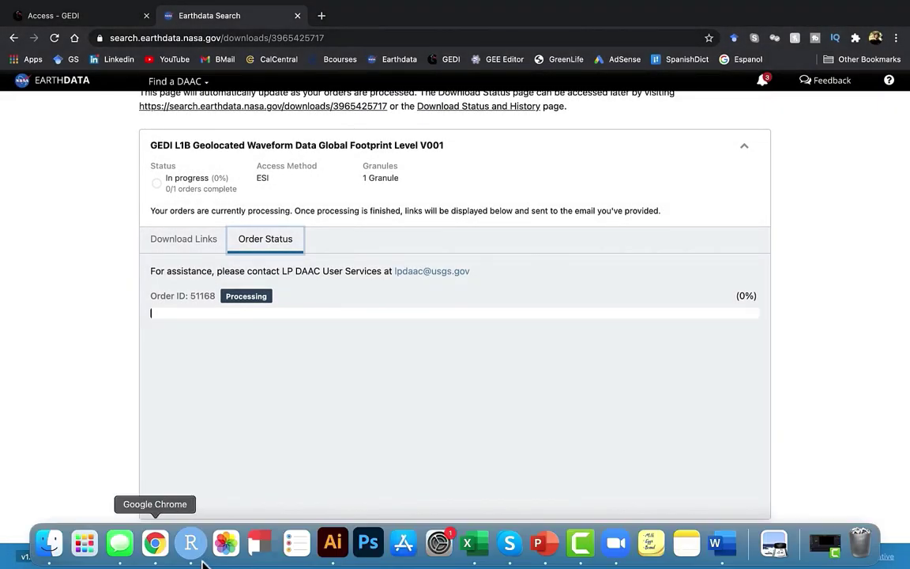
right_click(155, 551)
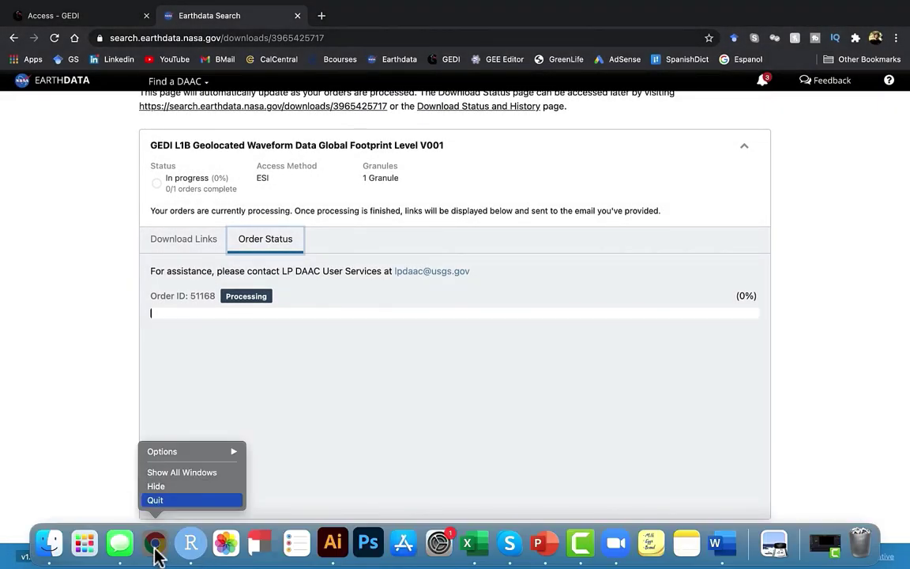
left_click(162, 485)
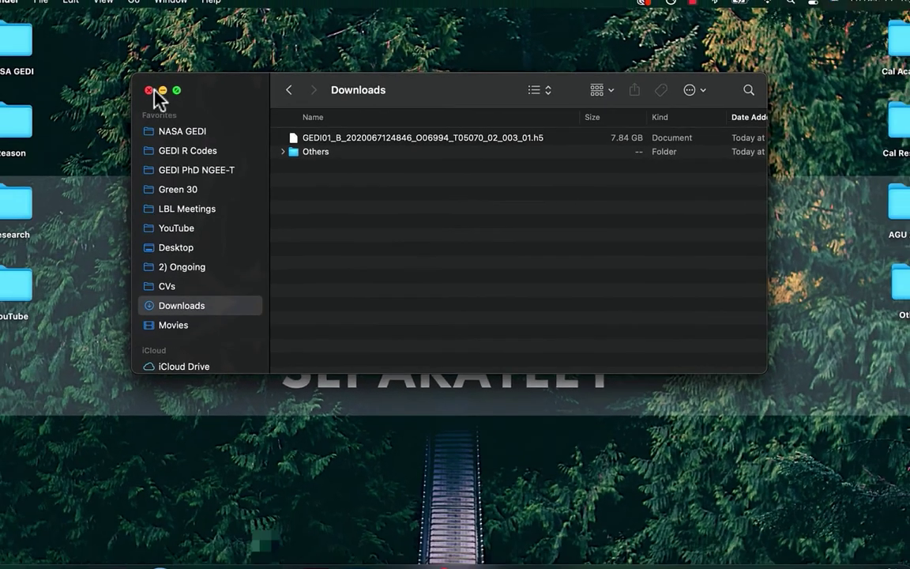
left_click(156, 94)
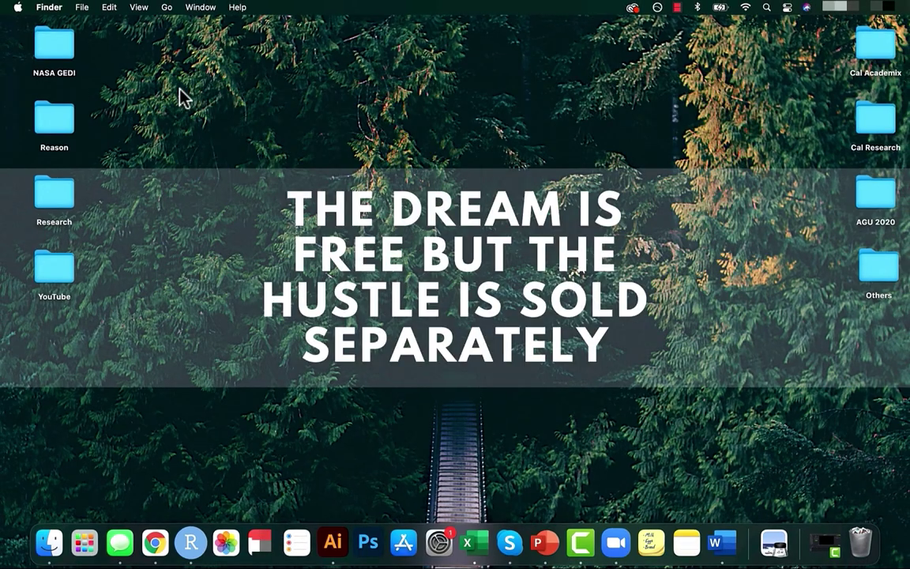